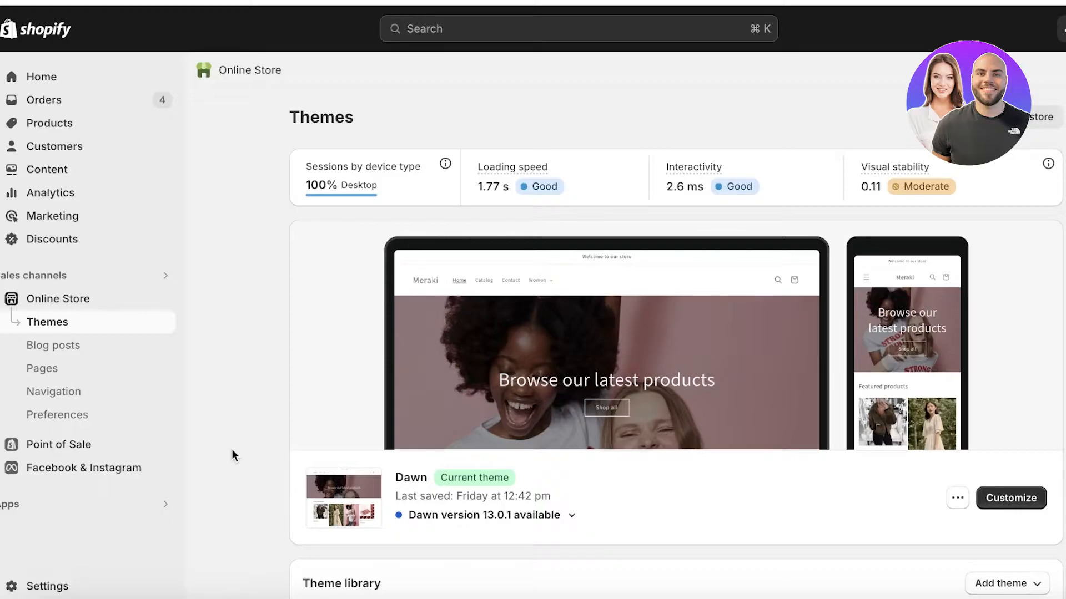
Step: Open the Shopify App Store from the store's apps and sales channels settings
{"action": "left_click", "coordinate": [111, 98]}
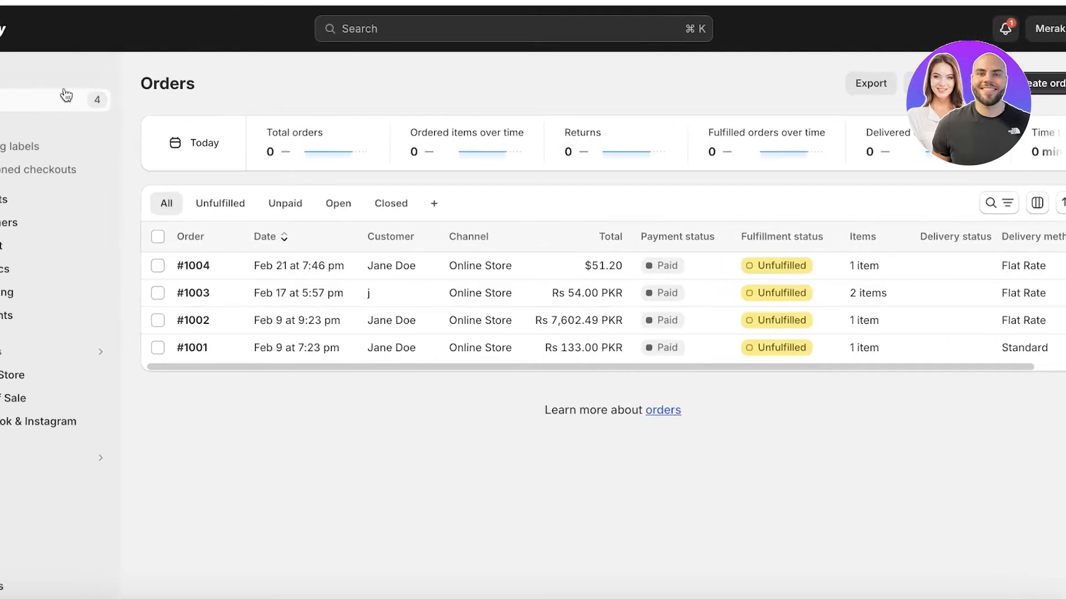
{"action": "left_click", "coordinate": [18, 588]}
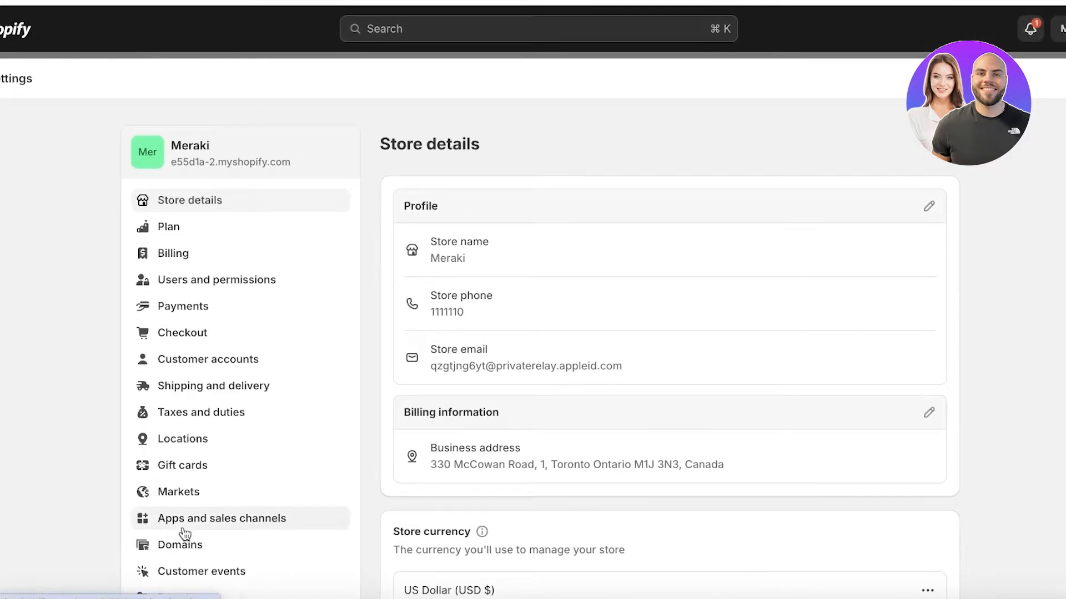
{"action": "left_click", "coordinate": [183, 528]}
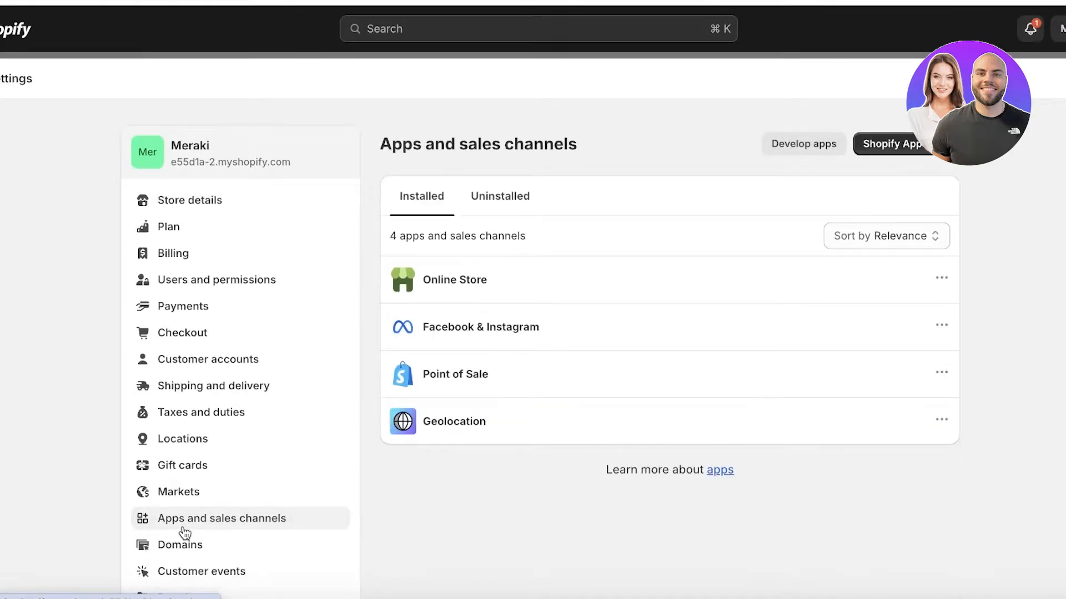
{"action": "left_click", "coordinate": [926, 150]}
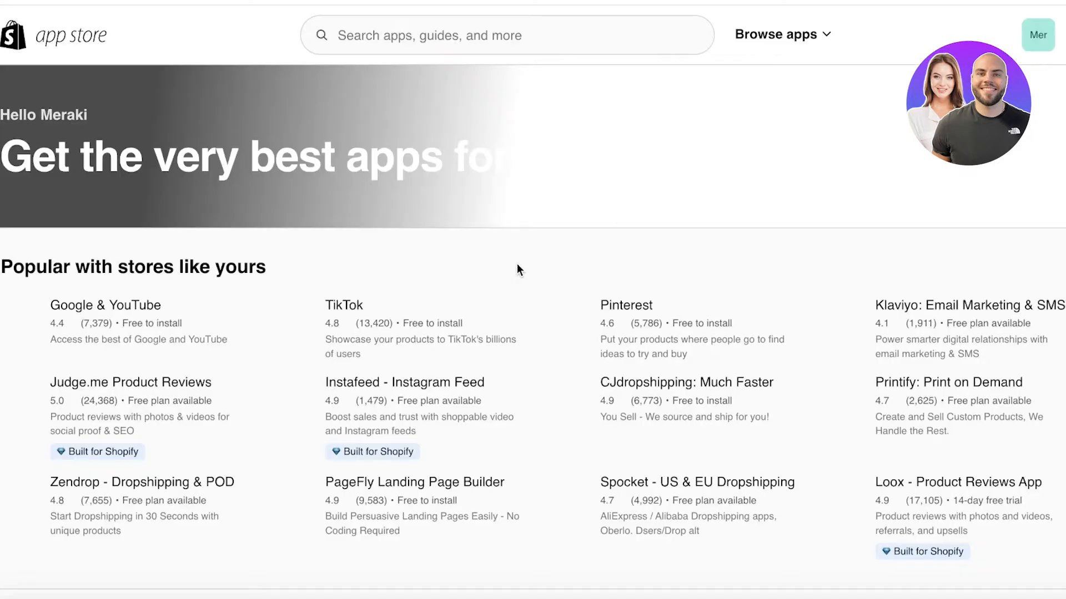
Step: Search the app store for "auto ds" and open the AutoDS: Dropshipping & POD listing
{"action": "left_click", "coordinate": [424, 25]}
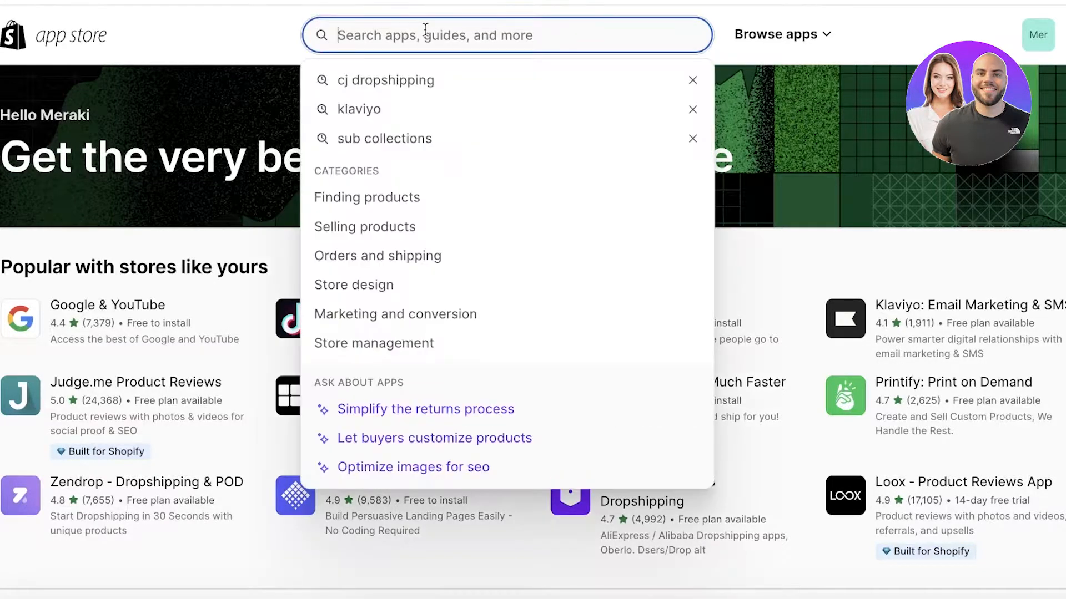
{"action": "type", "text": "auto ds"}
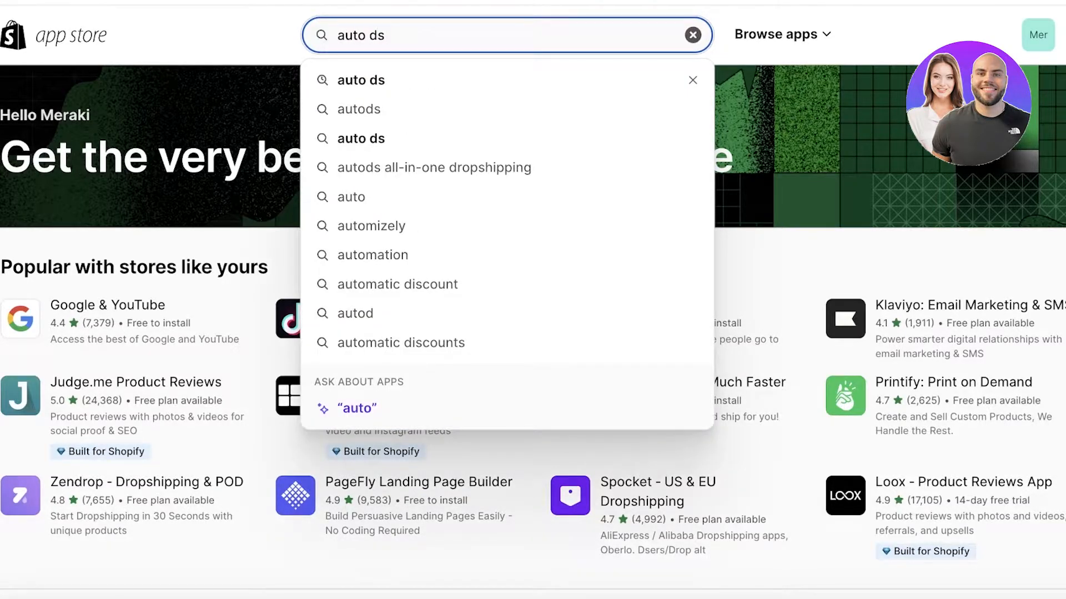
{"action": "key", "text": "Return"}
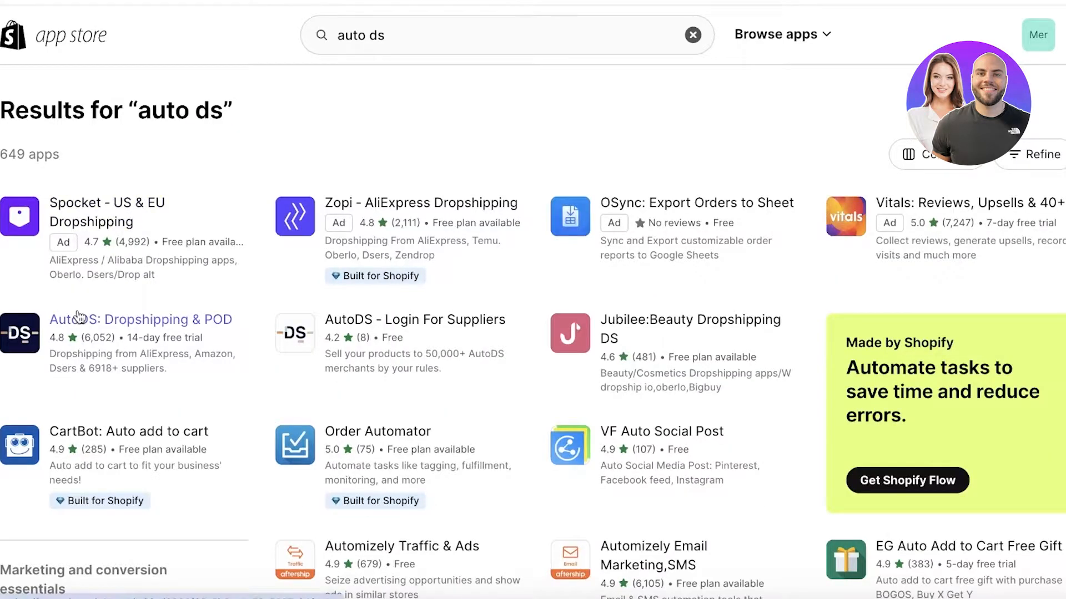
{"action": "left_click", "coordinate": [80, 318]}
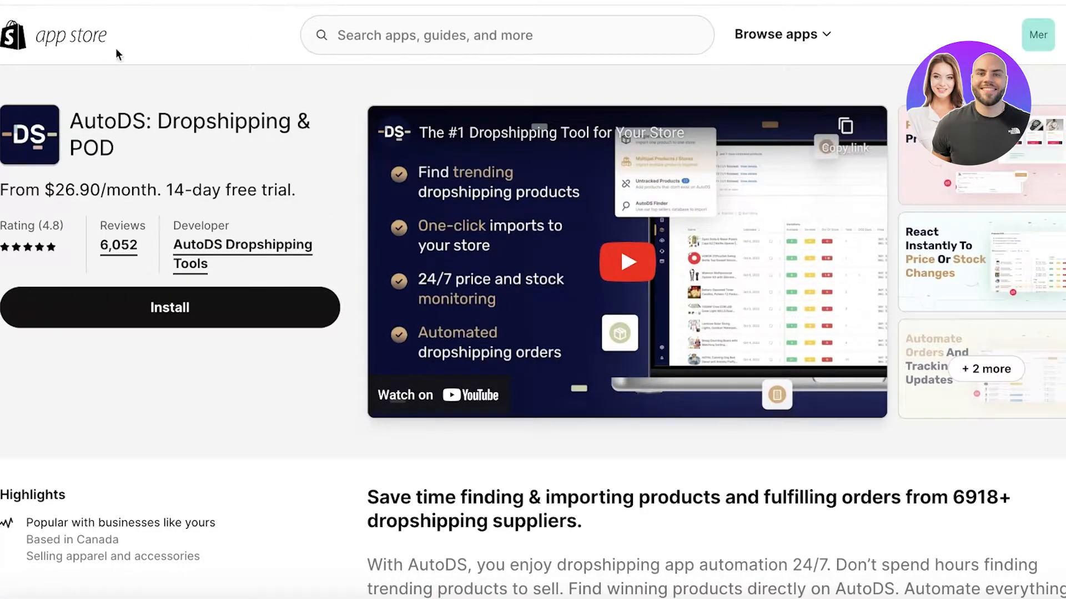
Step: Install AutoDS: Dropshipping & POD on the store, approve its subscription and dismiss the registration survey
{"action": "left_click", "coordinate": [155, 311]}
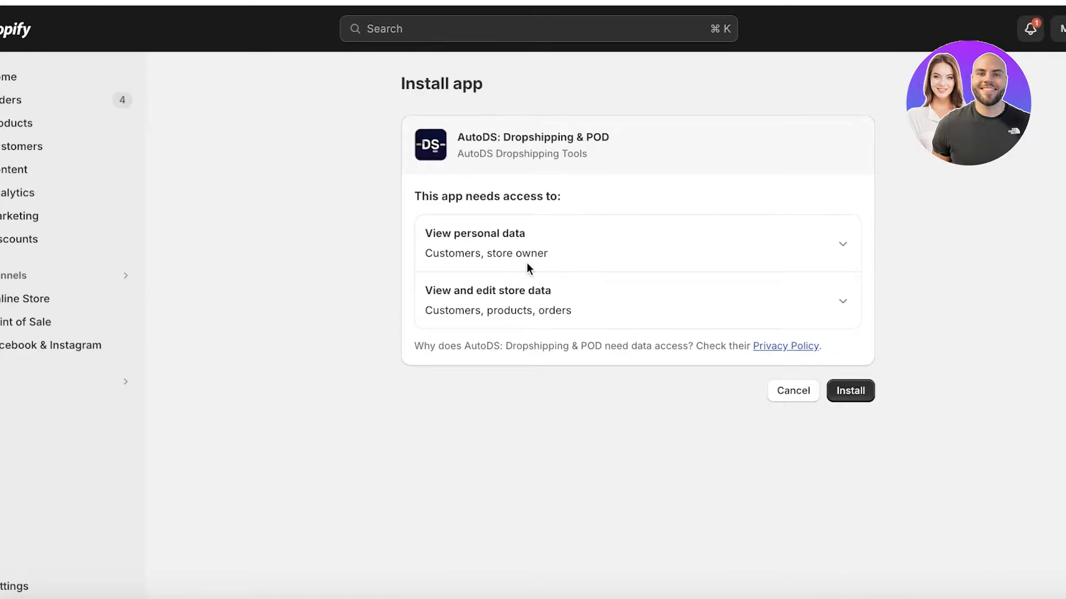
{"action": "left_click", "coordinate": [866, 403]}
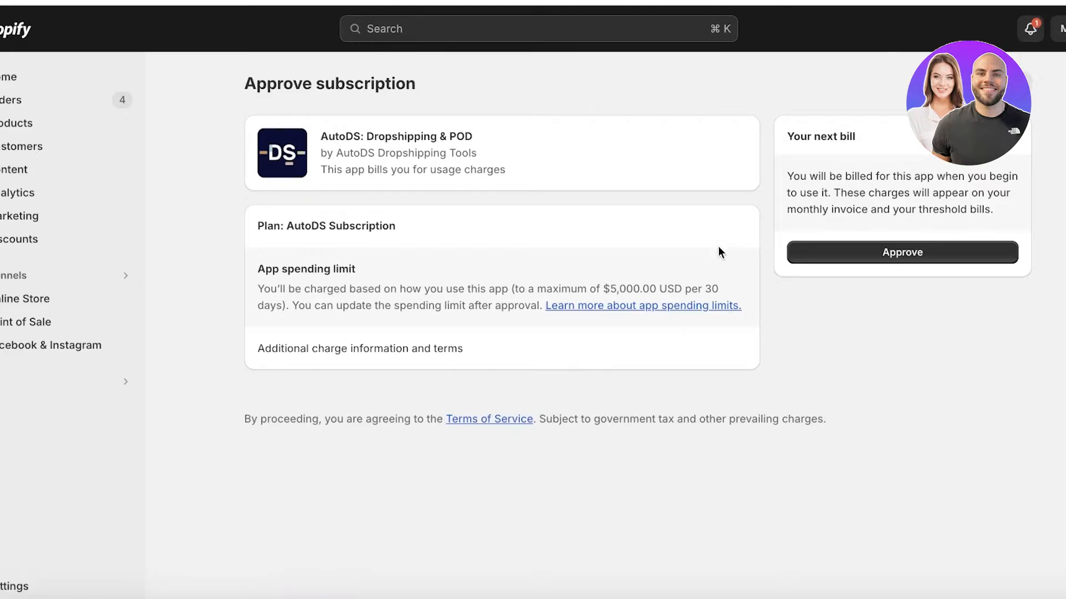
{"action": "left_click", "coordinate": [888, 250]}
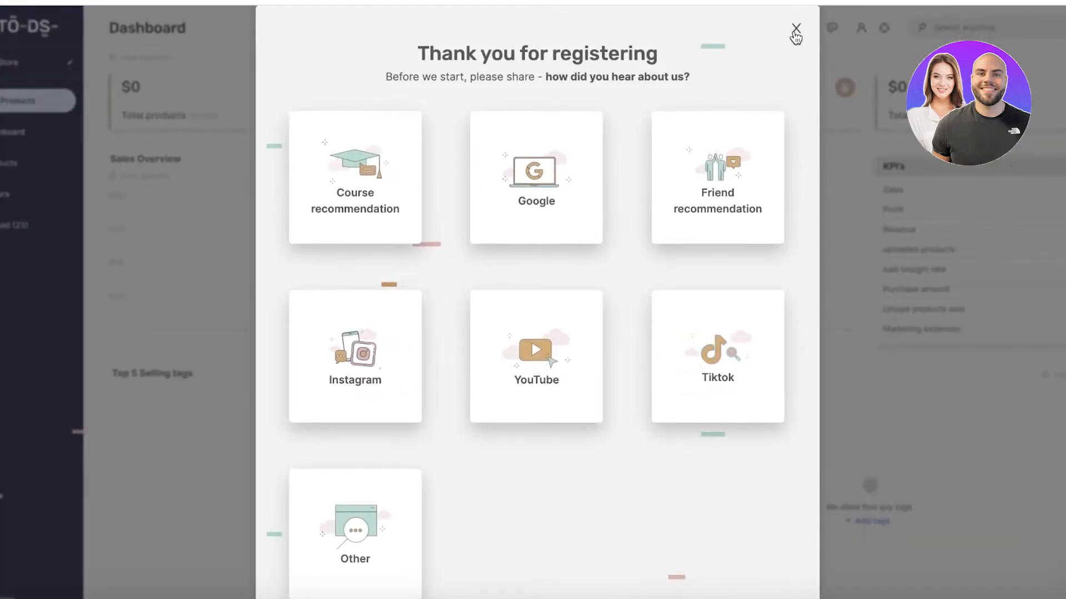
{"action": "left_click", "coordinate": [793, 33]}
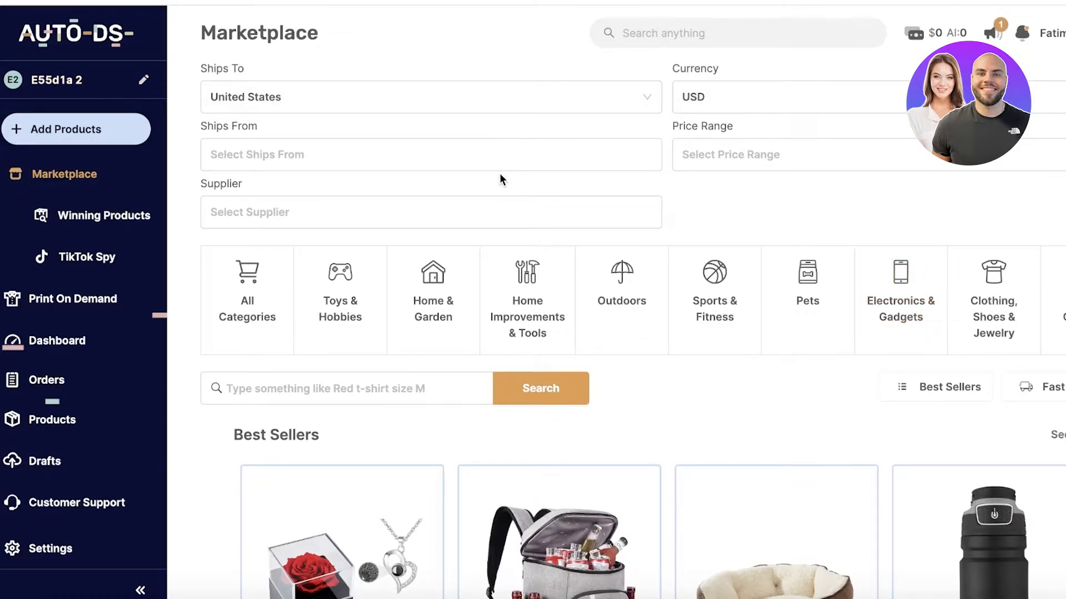
Step: Try adding a store in AutoDS with the option to connect an existing Shopify store, and check the connected stores list
{"action": "left_click", "coordinate": [72, 79]}
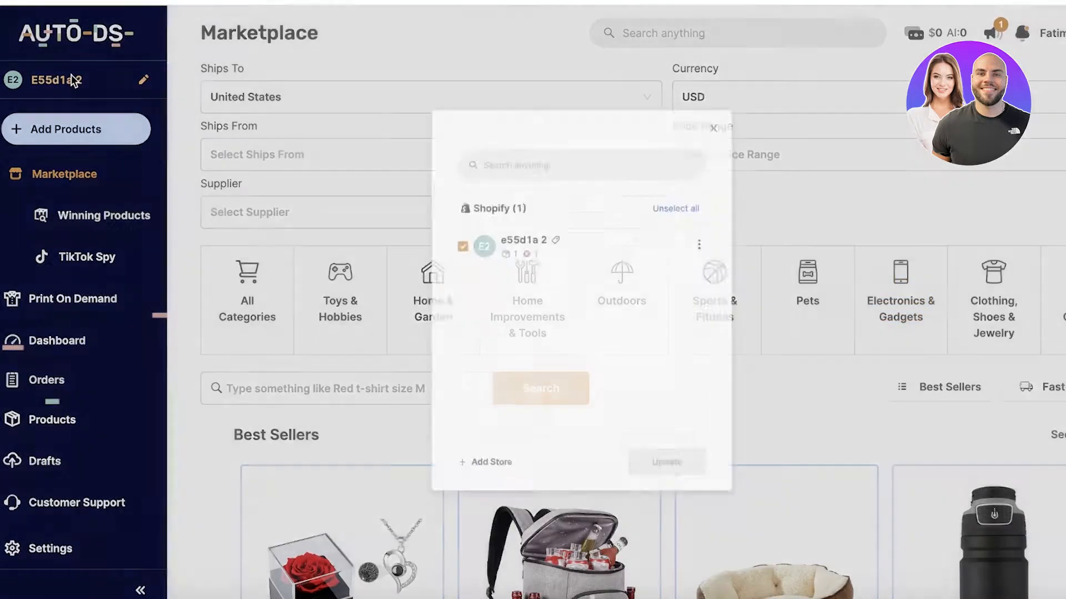
{"action": "left_click", "coordinate": [452, 497]}
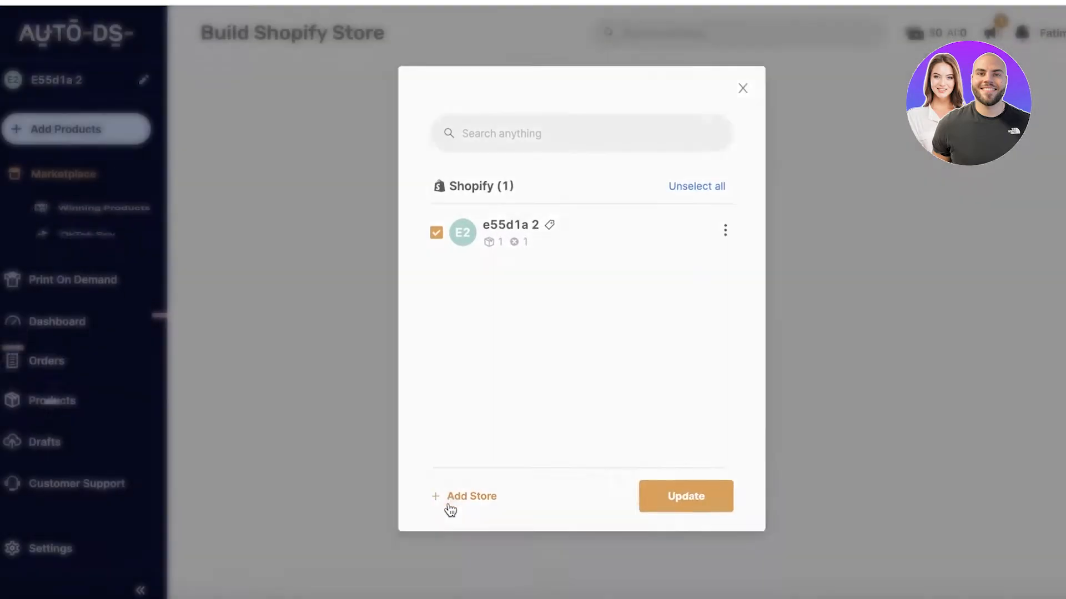
{"action": "scroll", "coordinate": [716, 219], "scroll_direction": "down", "scroll_amount": 2}
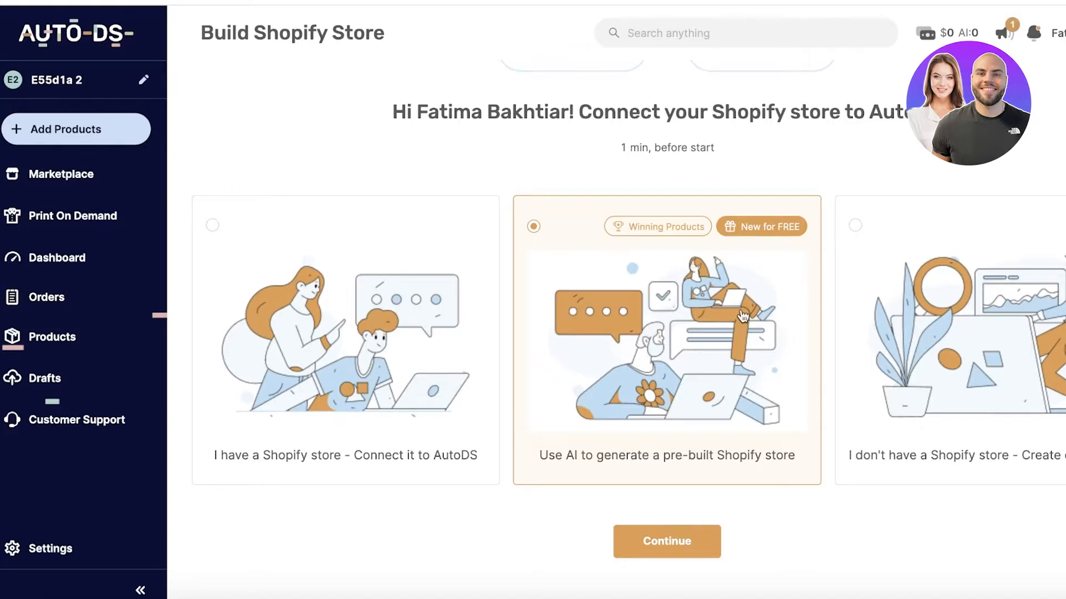
{"action": "left_click", "coordinate": [340, 412]}
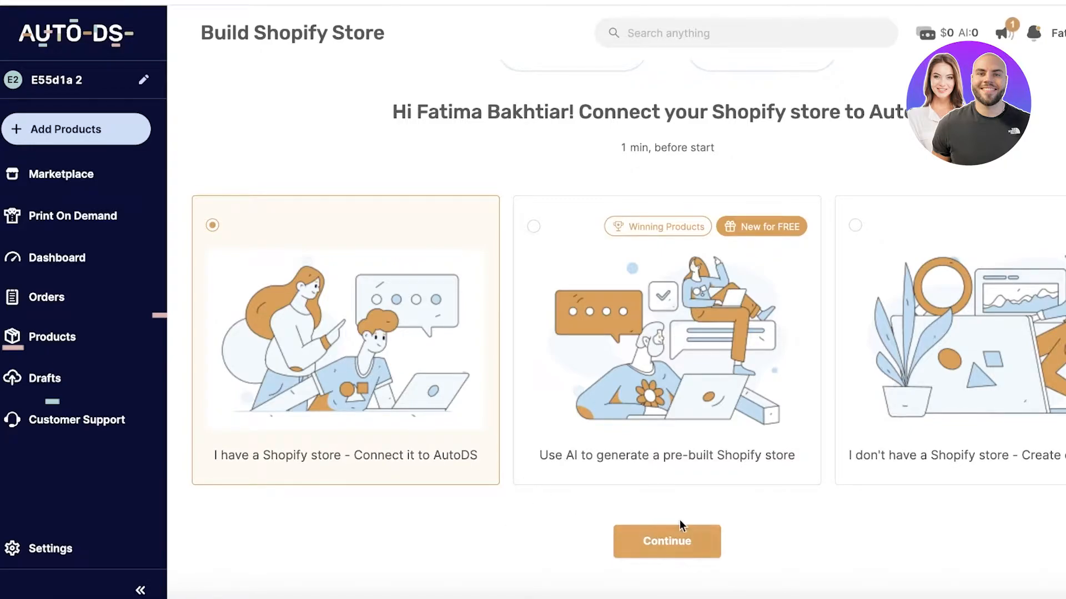
{"action": "left_click", "coordinate": [681, 543]}
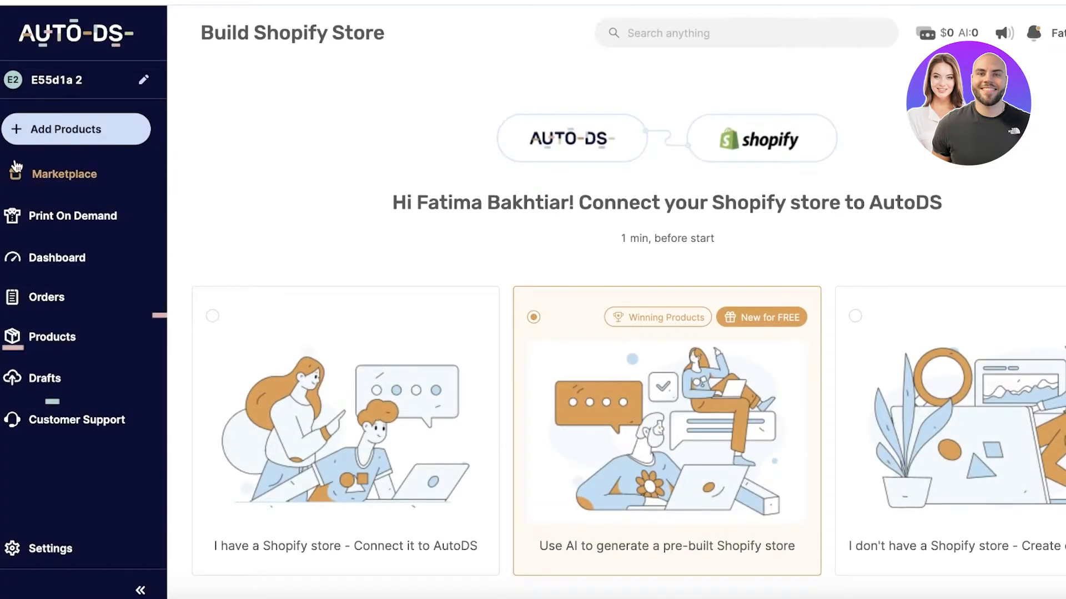
{"action": "left_click", "coordinate": [55, 79]}
{"action": "left_click", "coordinate": [745, 81]}
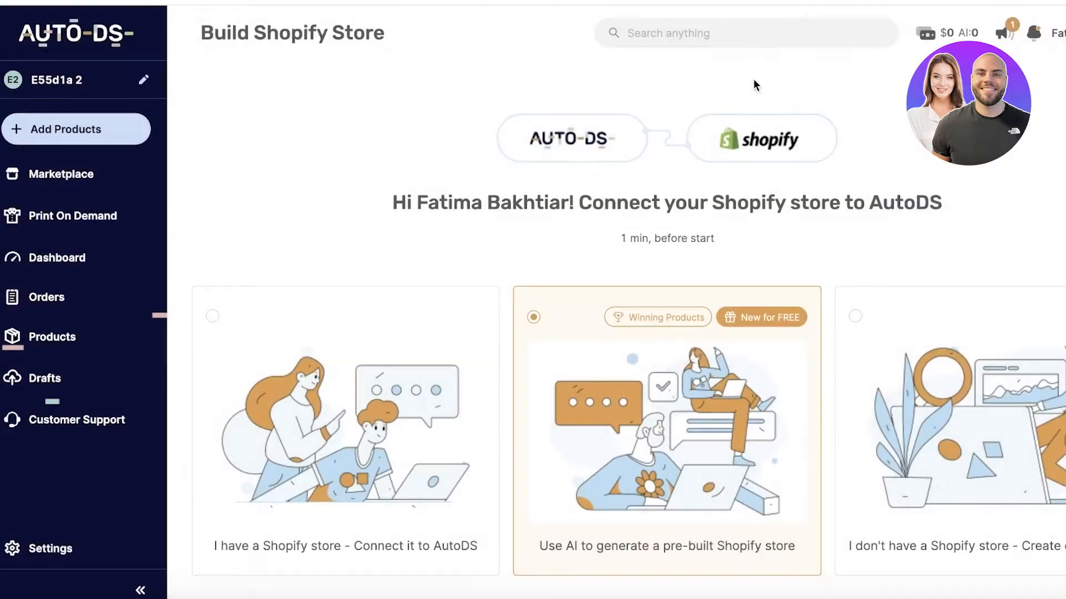
Step: Browse the AutoDS marketplace, examining the best sellers, new arrivals, toys, home and garden, and home improvement product sections
{"action": "left_click", "coordinate": [26, 185]}
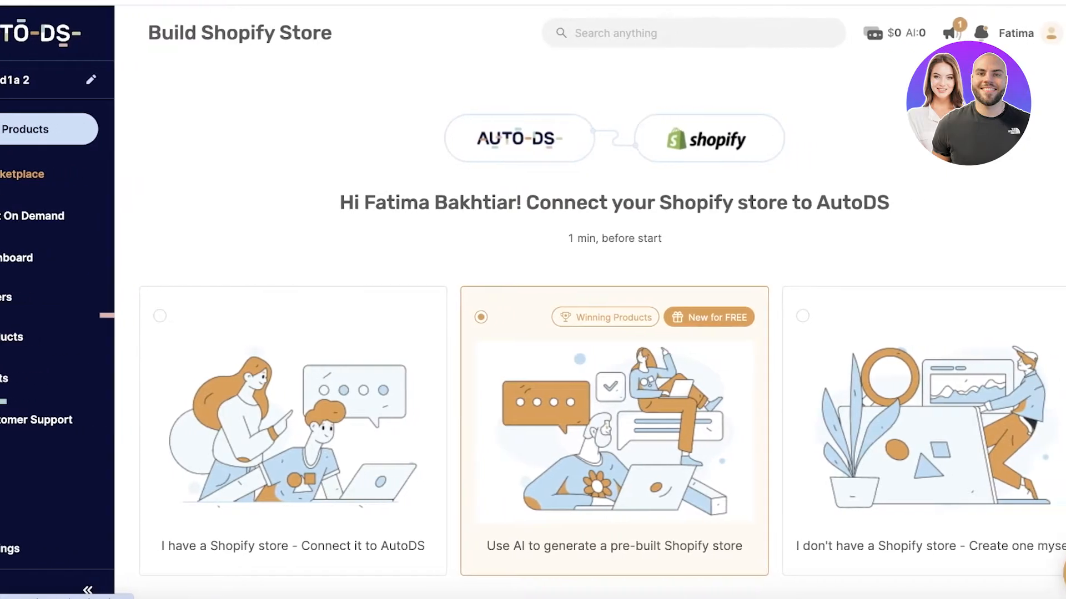
{"action": "scroll", "coordinate": [797, 288], "scroll_direction": "down", "scroll_amount": 7}
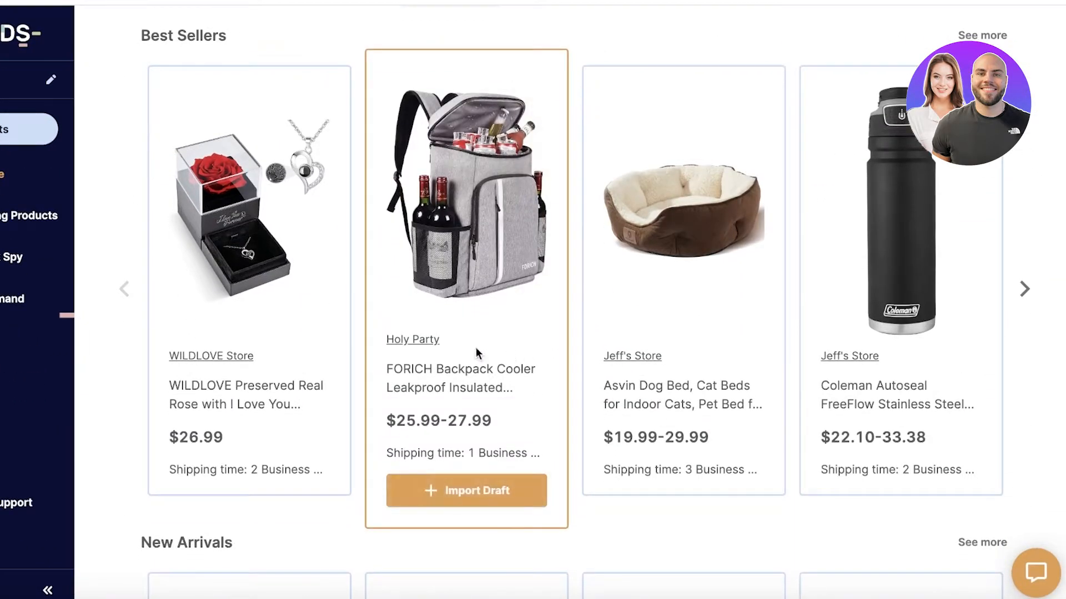
{"action": "scroll", "coordinate": [962, 219], "scroll_direction": "down", "scroll_amount": 8}
{"action": "scroll", "coordinate": [962, 222], "scroll_direction": "down", "scroll_amount": 6}
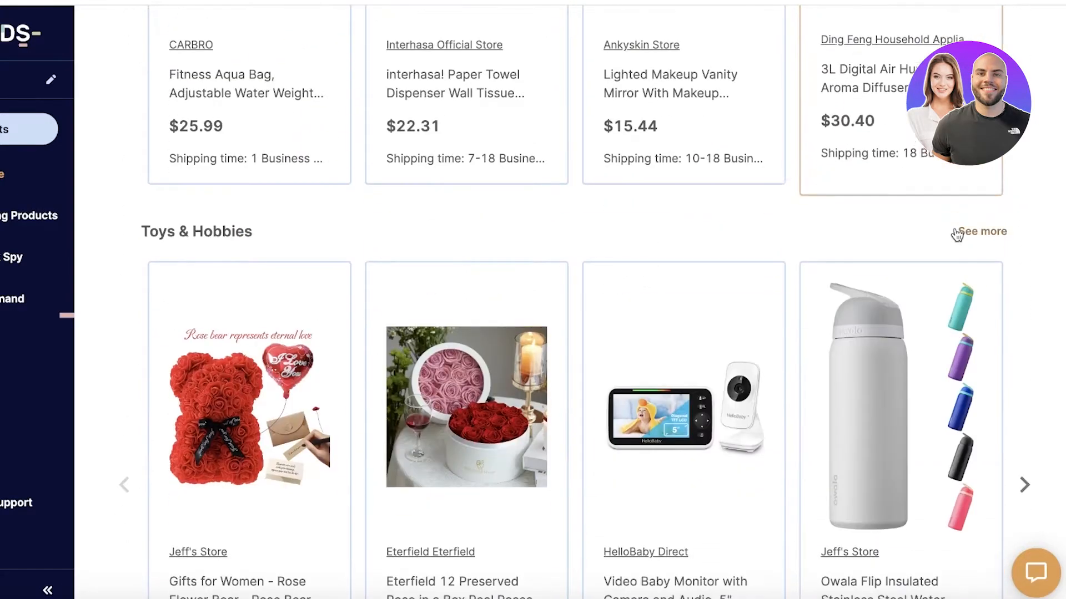
{"action": "scroll", "coordinate": [960, 234], "scroll_direction": "up", "scroll_amount": 9}
{"action": "scroll", "coordinate": [717, 280], "scroll_direction": "down", "scroll_amount": 1}
{"action": "scroll", "coordinate": [717, 281], "scroll_direction": "down", "scroll_amount": 10}
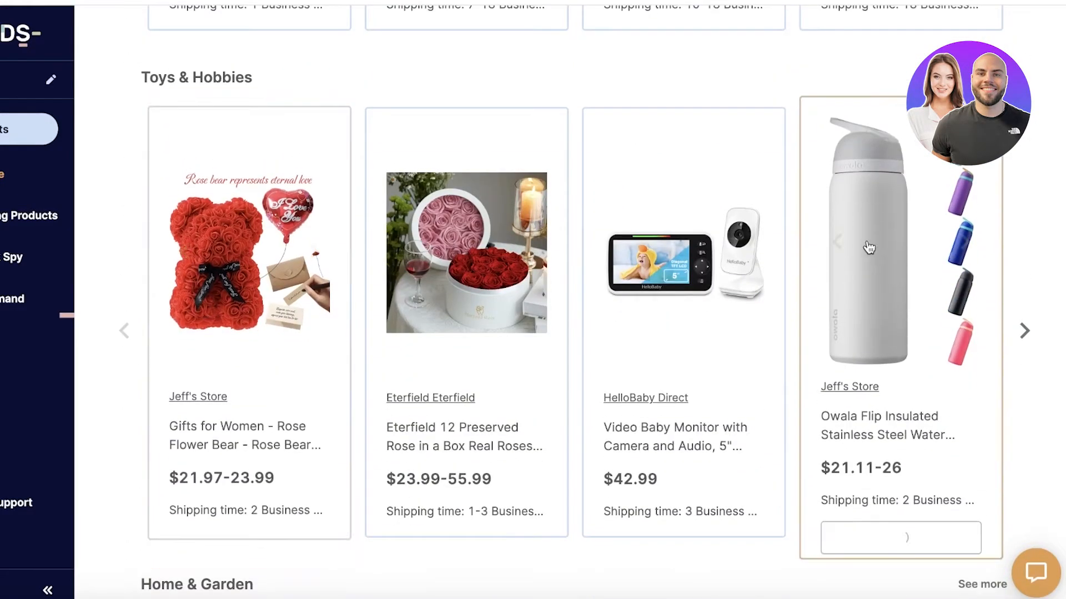
{"action": "scroll", "coordinate": [899, 278], "scroll_direction": "down", "scroll_amount": 8}
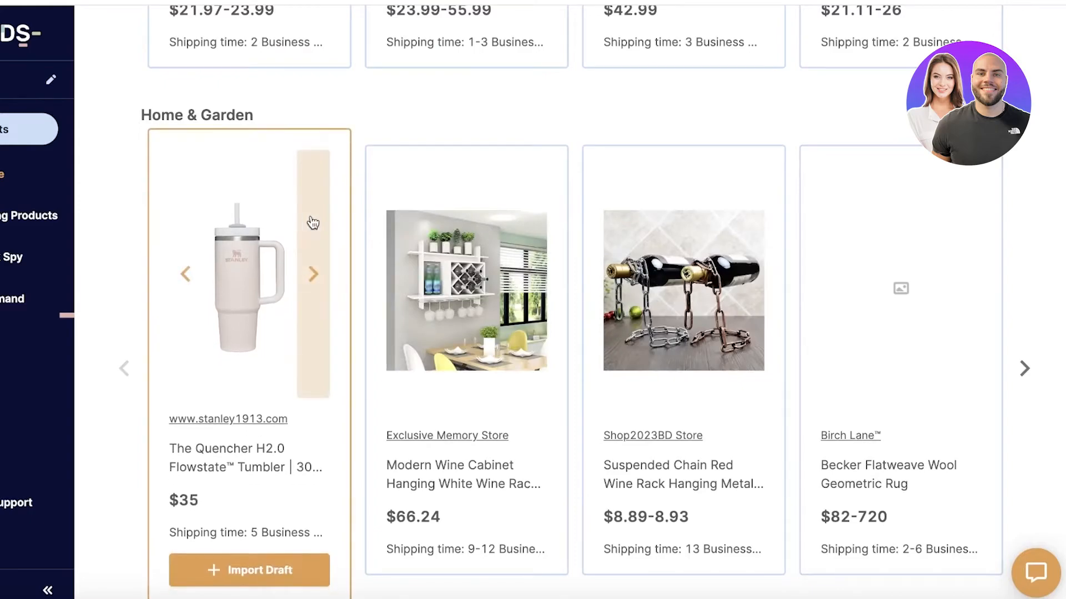
{"action": "scroll", "coordinate": [533, 333], "scroll_direction": "down", "scroll_amount": 8}
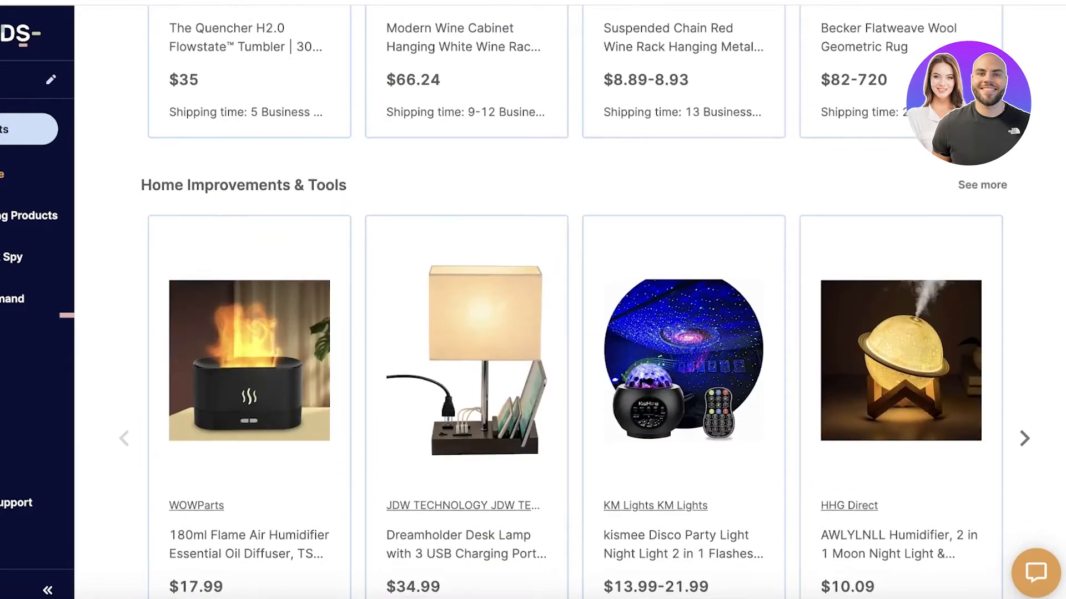
{"action": "scroll", "coordinate": [574, 303], "scroll_direction": "down", "scroll_amount": 1}
{"action": "scroll", "coordinate": [555, 250], "scroll_direction": "up", "scroll_amount": 4}
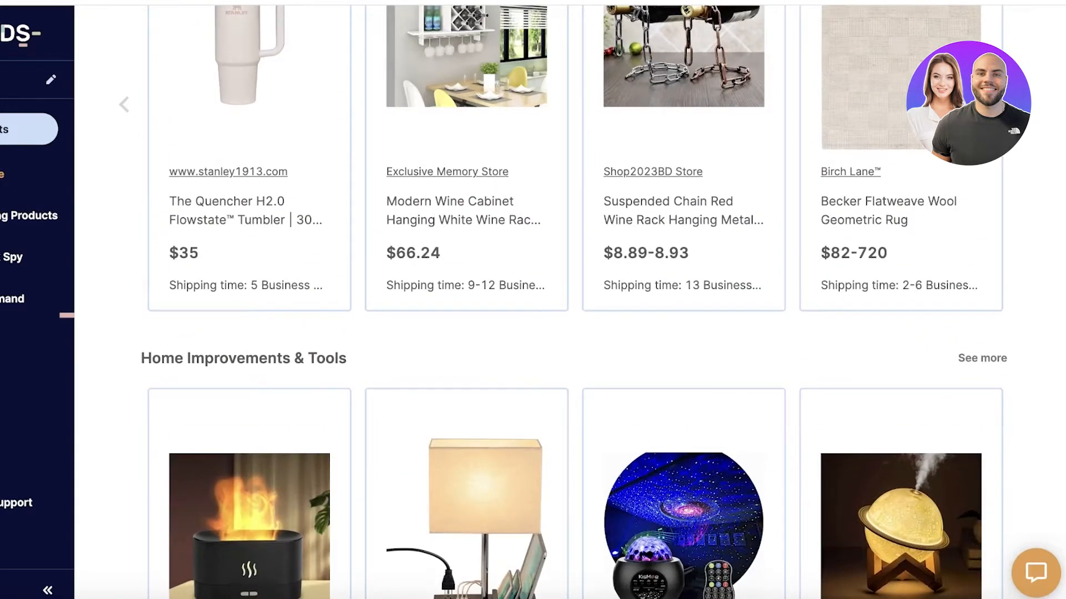
{"action": "scroll", "coordinate": [555, 277], "scroll_direction": "up", "scroll_amount": 2}
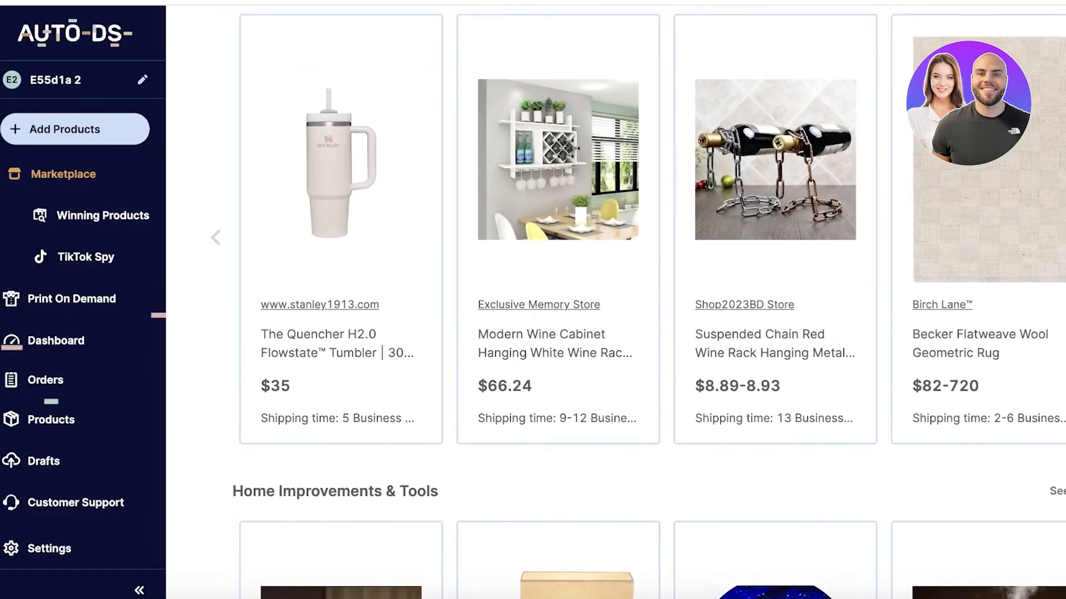
{"action": "scroll", "coordinate": [167, 275], "scroll_direction": "down", "scroll_amount": 15}
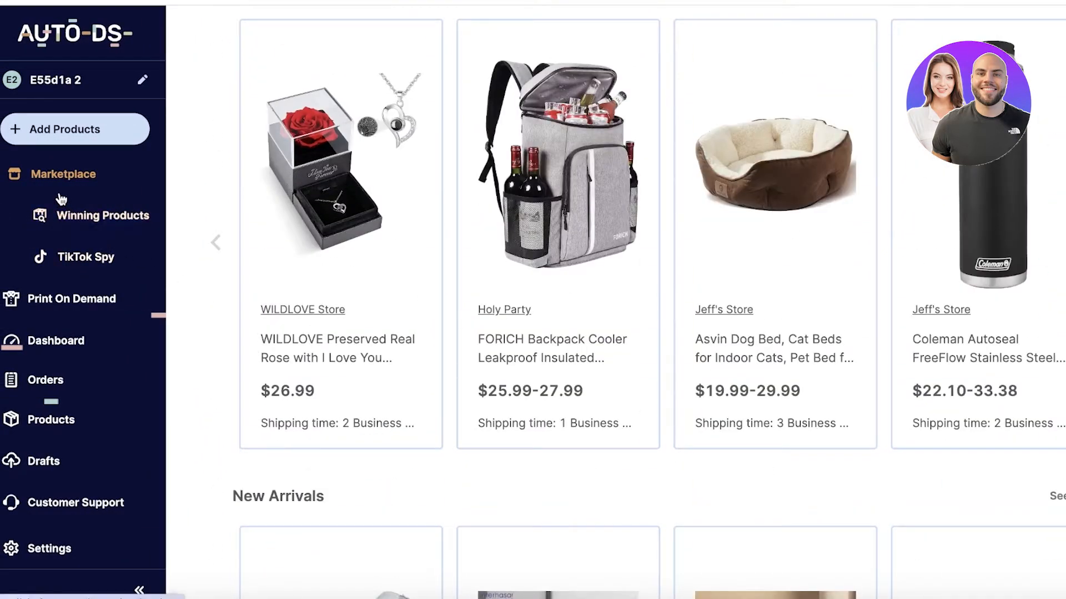
Step: View the Winning Products and TikTok Spy pages of the marketplace, ending back on Winning Products
{"action": "left_click", "coordinate": [83, 225]}
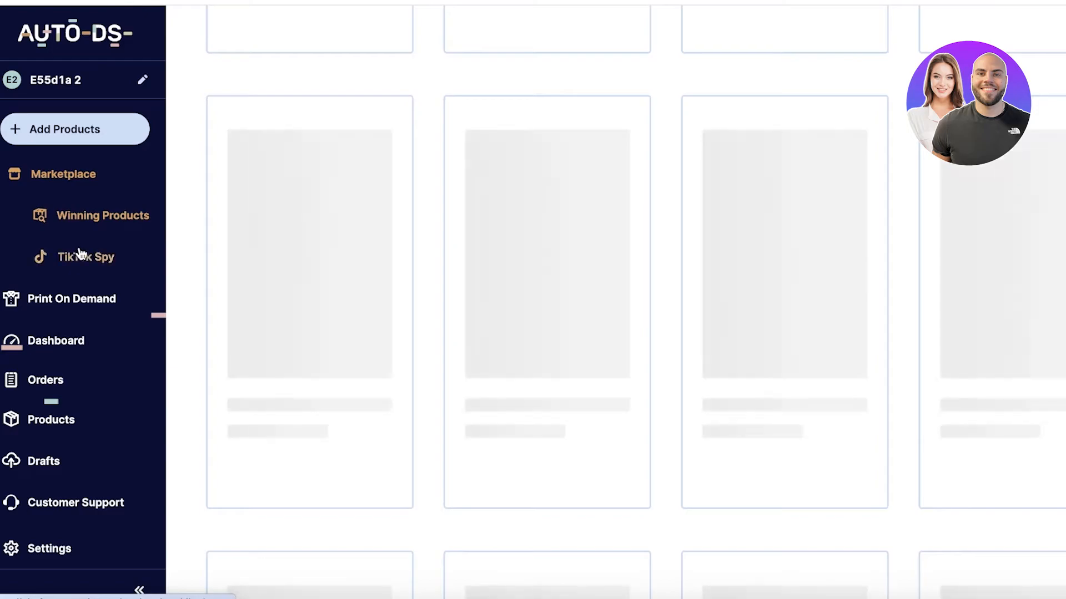
{"action": "scroll", "coordinate": [942, 233], "scroll_direction": "up", "scroll_amount": 6}
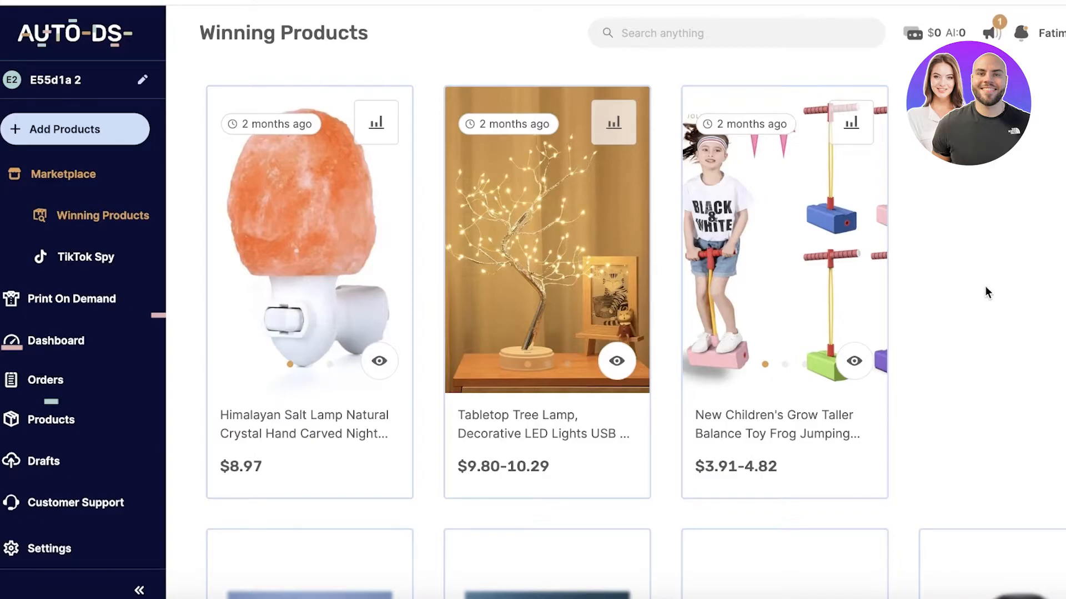
{"action": "mouse_move", "coordinate": [730, 424]}
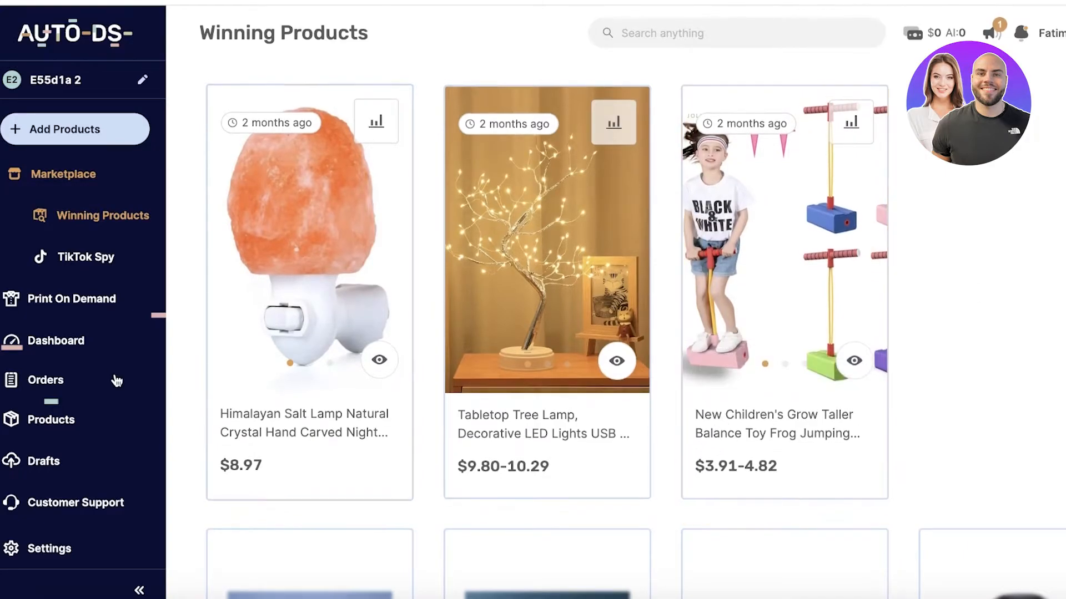
{"action": "left_click", "coordinate": [85, 260]}
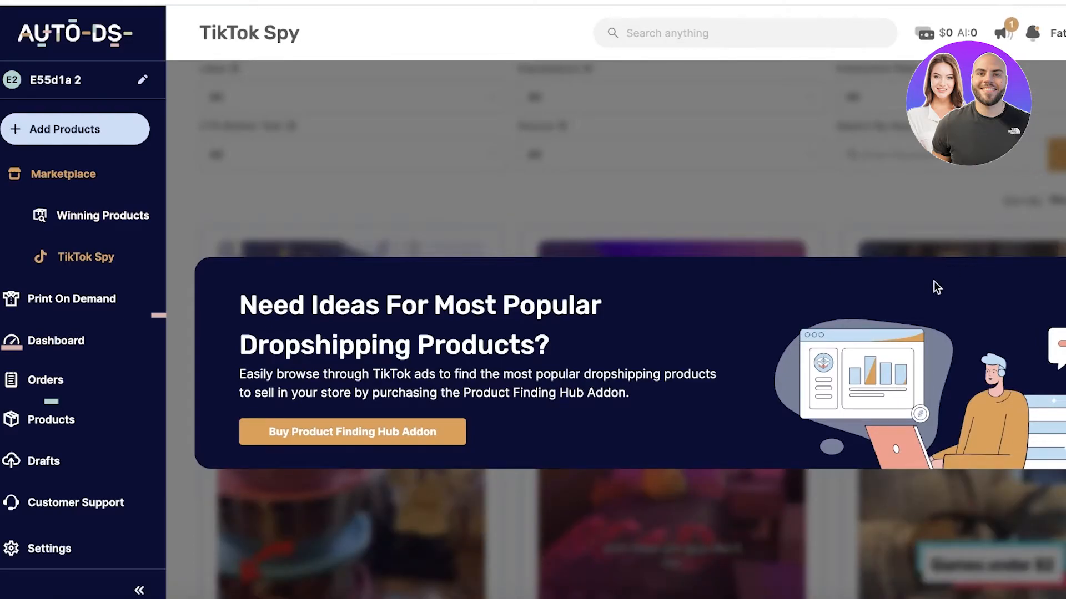
{"action": "left_click", "coordinate": [84, 228]}
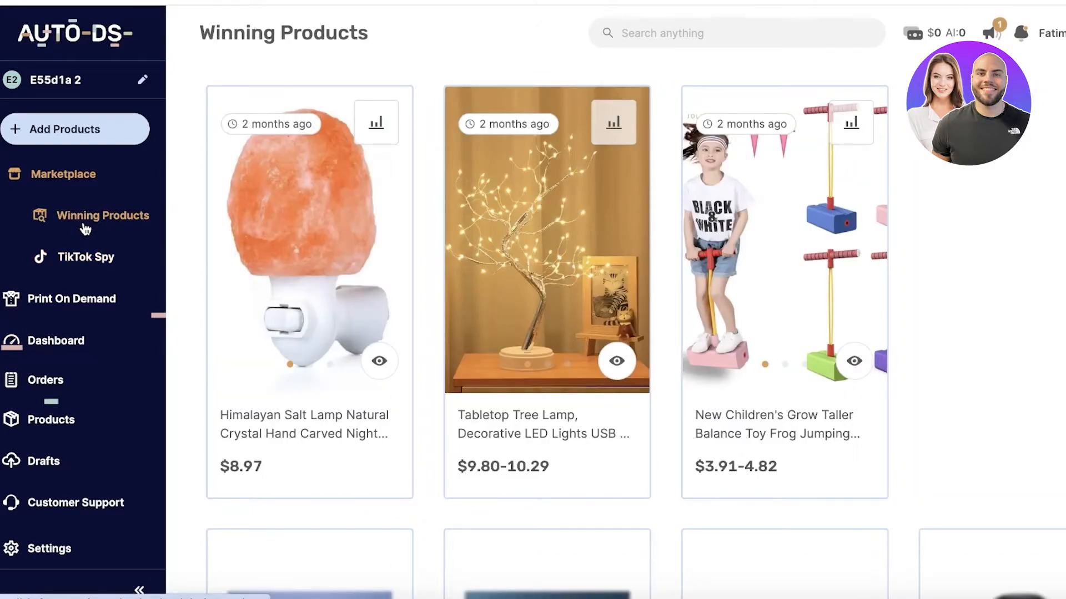
Step: Open the Print On Demand catalog and look through the clothing items offered for custom designs
{"action": "left_click", "coordinate": [51, 307]}
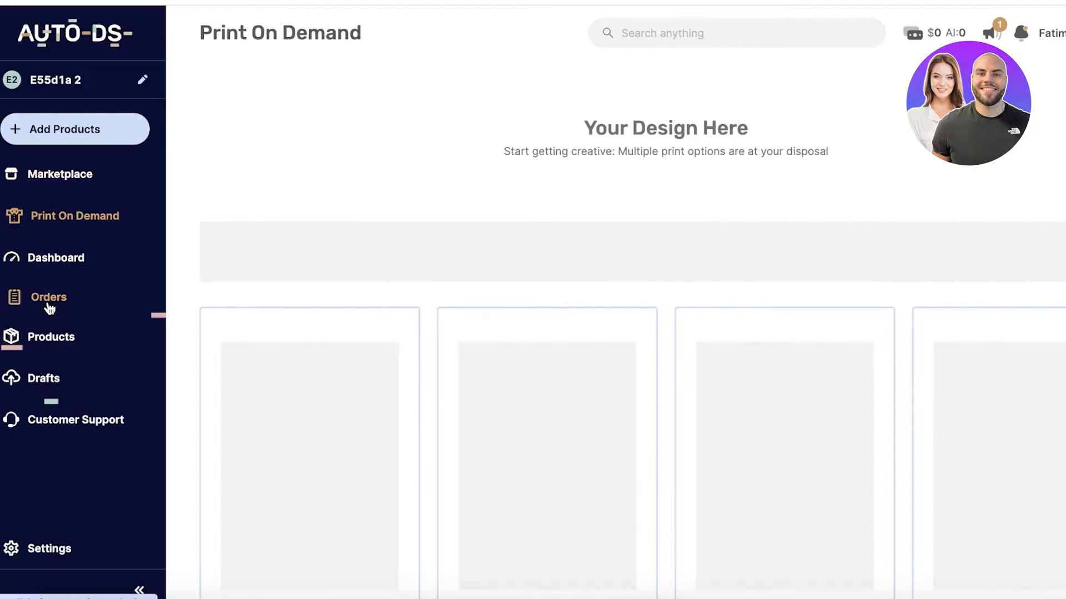
{"action": "scroll", "coordinate": [511, 281], "scroll_direction": "down", "scroll_amount": 8}
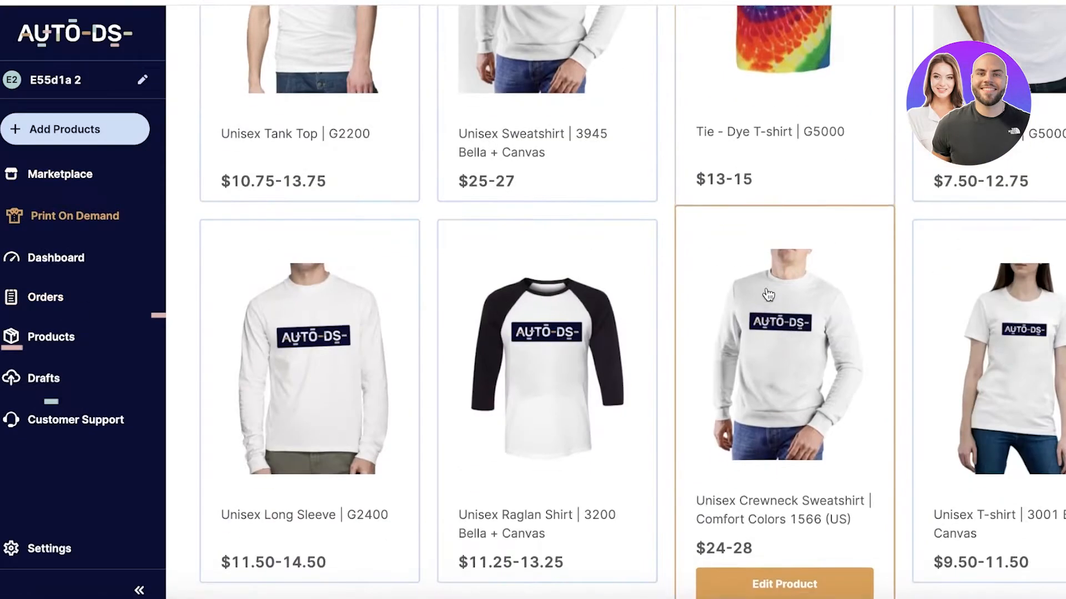
{"action": "scroll", "coordinate": [616, 302], "scroll_direction": "down", "scroll_amount": 15}
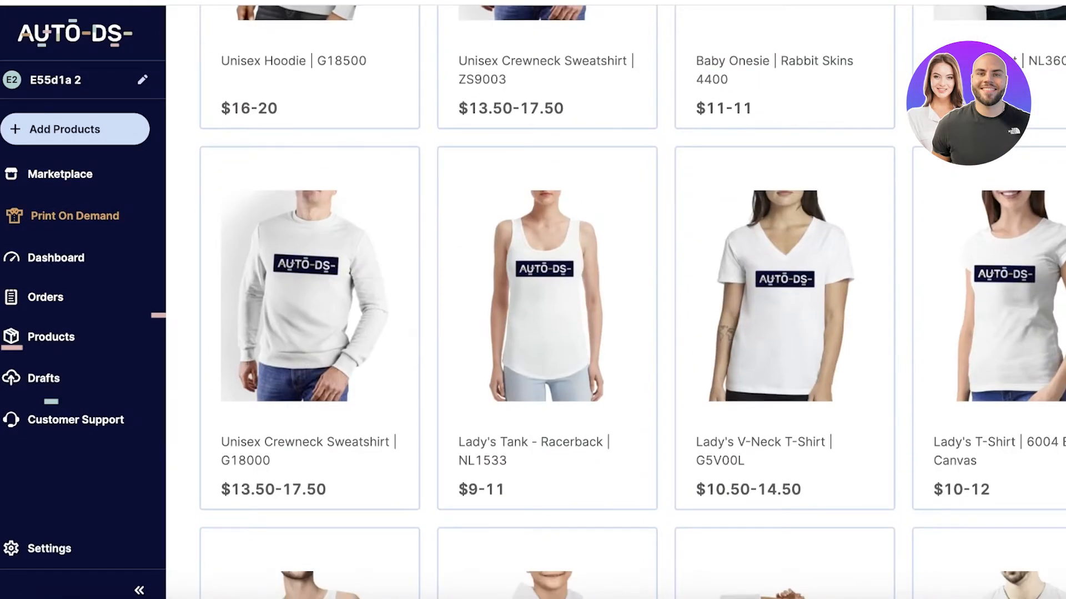
Step: Open the Lady's T-shirt | Hanes SL04 print-on-demand product and examine its product information and available colors
{"action": "scroll", "coordinate": [616, 302], "scroll_direction": "down", "scroll_amount": 10}
{"action": "scroll", "coordinate": [615, 302], "scroll_direction": "down", "scroll_amount": 10}
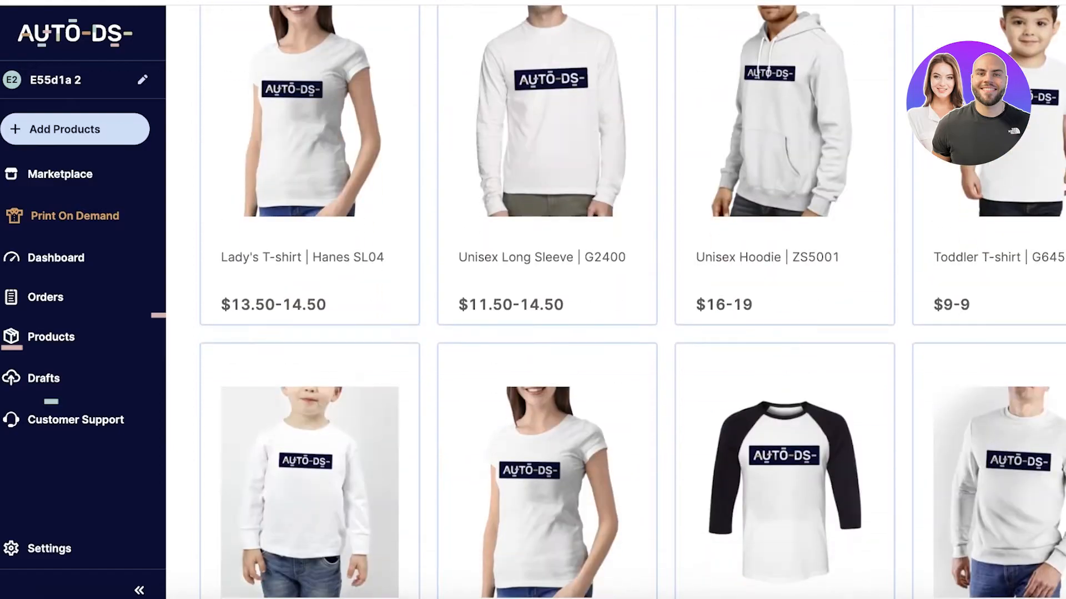
{"action": "left_click", "coordinate": [324, 173]}
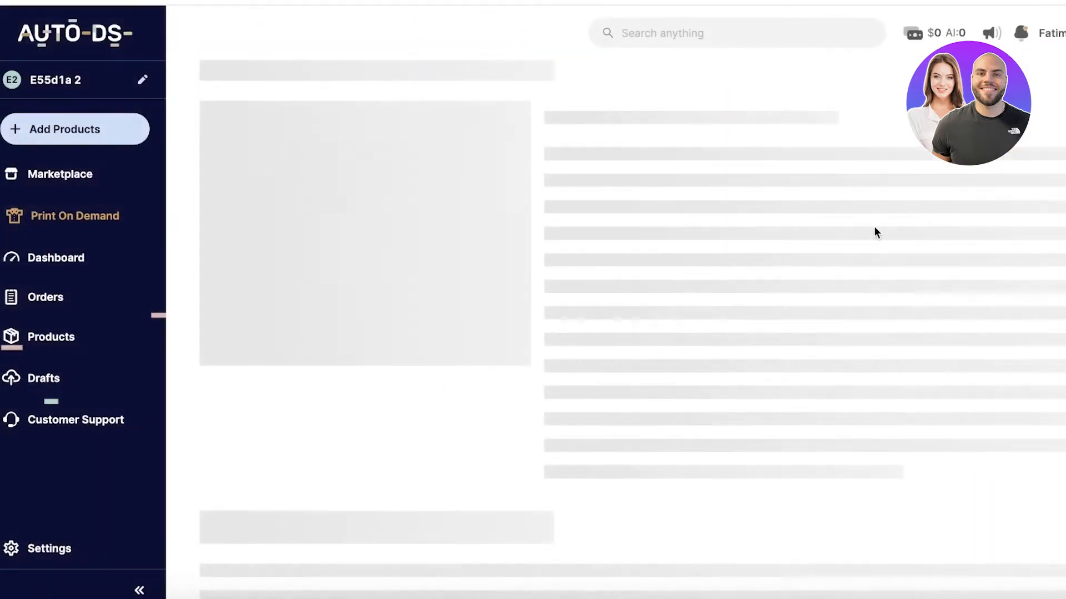
{"action": "scroll", "coordinate": [764, 323], "scroll_direction": "up", "scroll_amount": 1}
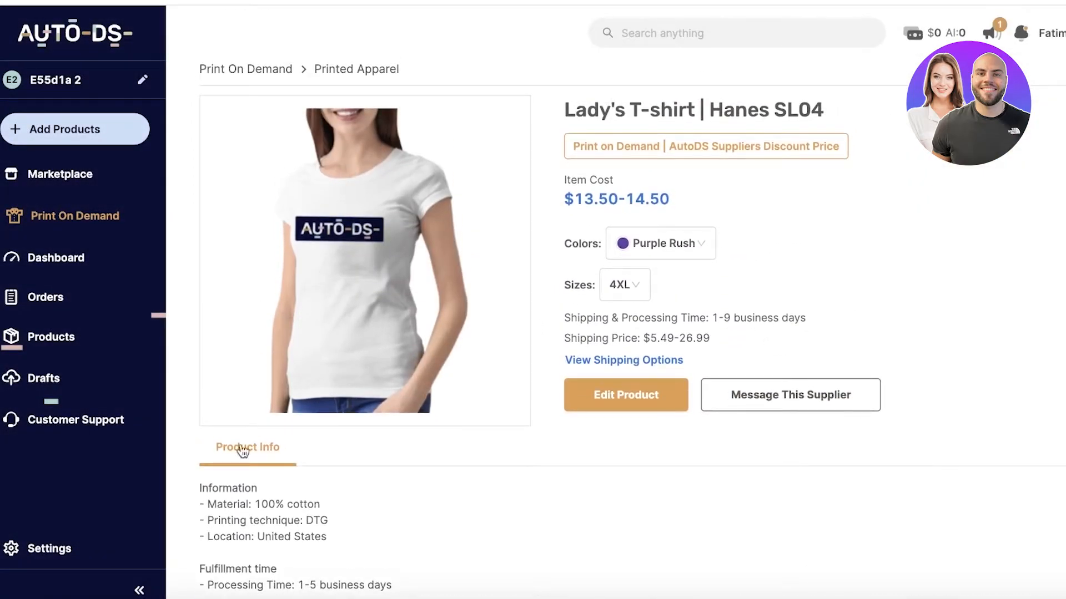
{"action": "scroll", "coordinate": [289, 355], "scroll_direction": "down", "scroll_amount": 1}
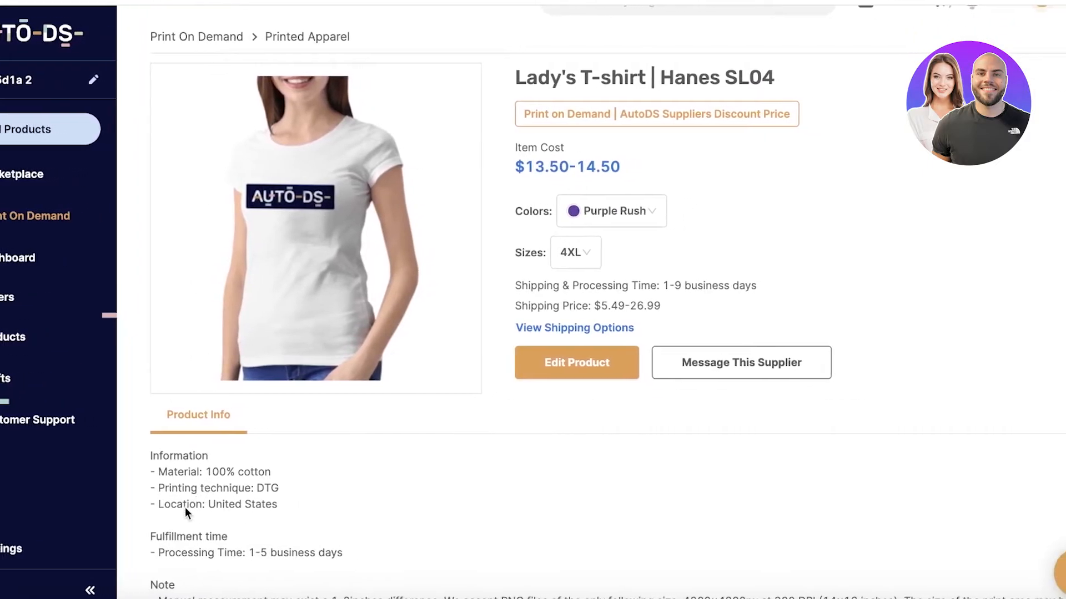
{"action": "left_click", "coordinate": [561, 216]}
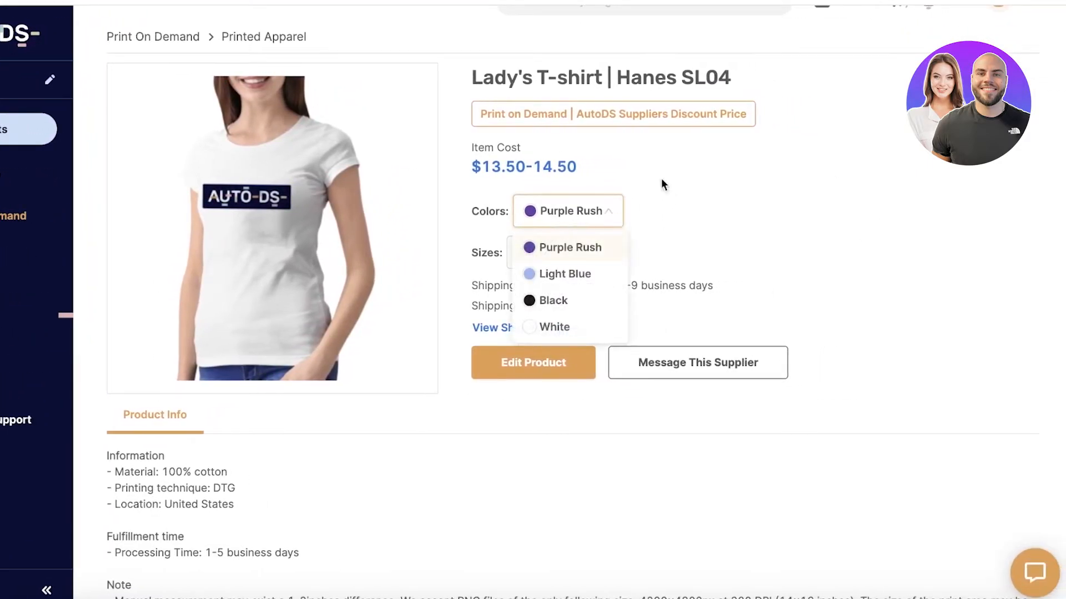
Step: Return to the Marketplace and look through the destination countries offered by the Ships To filter
{"action": "scroll", "coordinate": [729, 151], "scroll_direction": "down", "scroll_amount": 2}
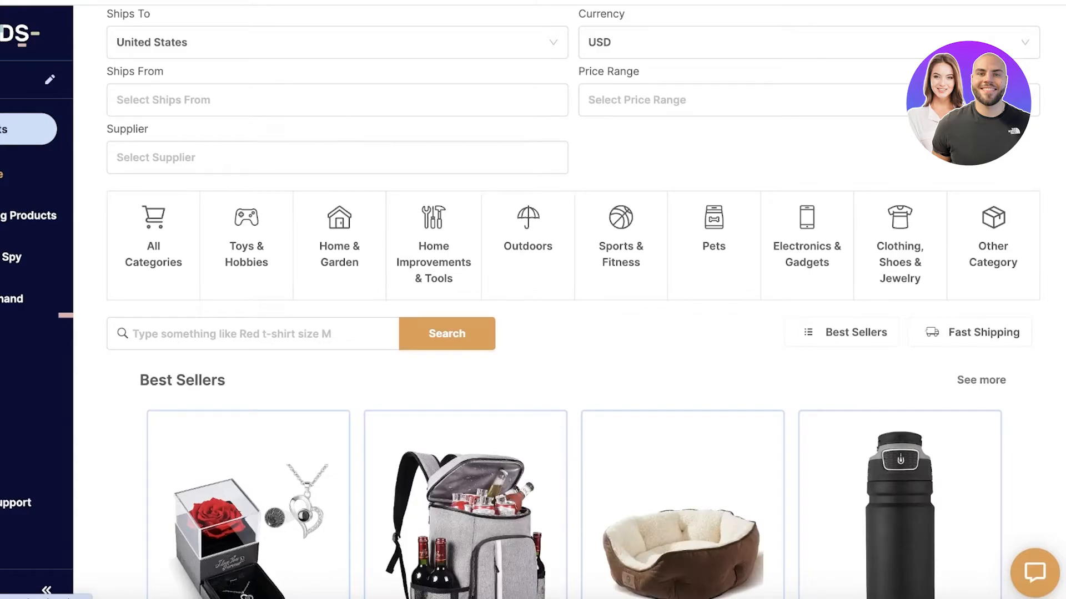
{"action": "scroll", "coordinate": [247, 301], "scroll_direction": "up", "scroll_amount": 1}
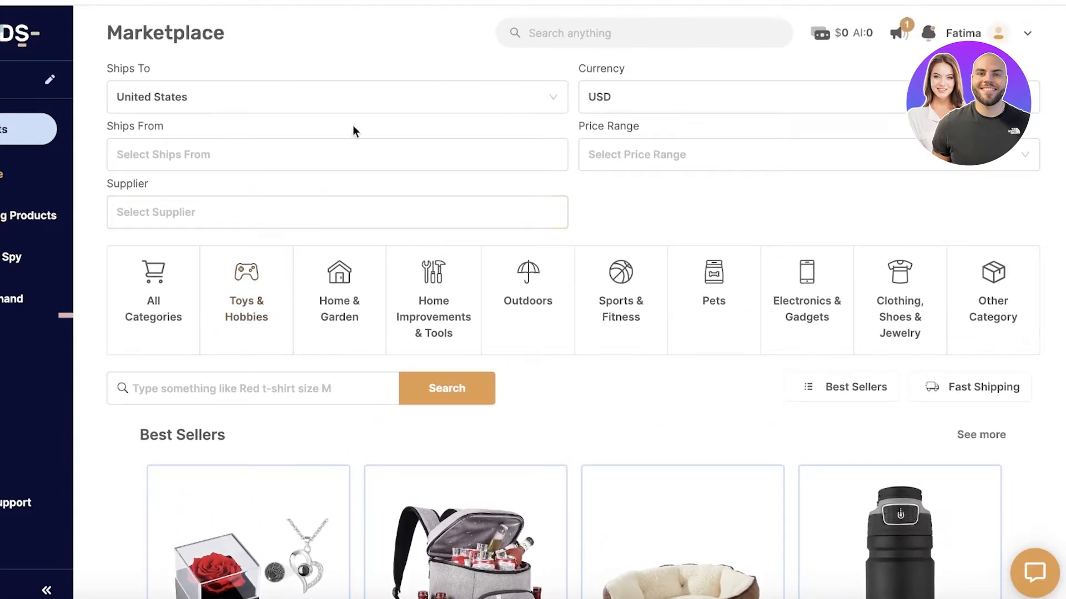
{"action": "left_click", "coordinate": [119, 101]}
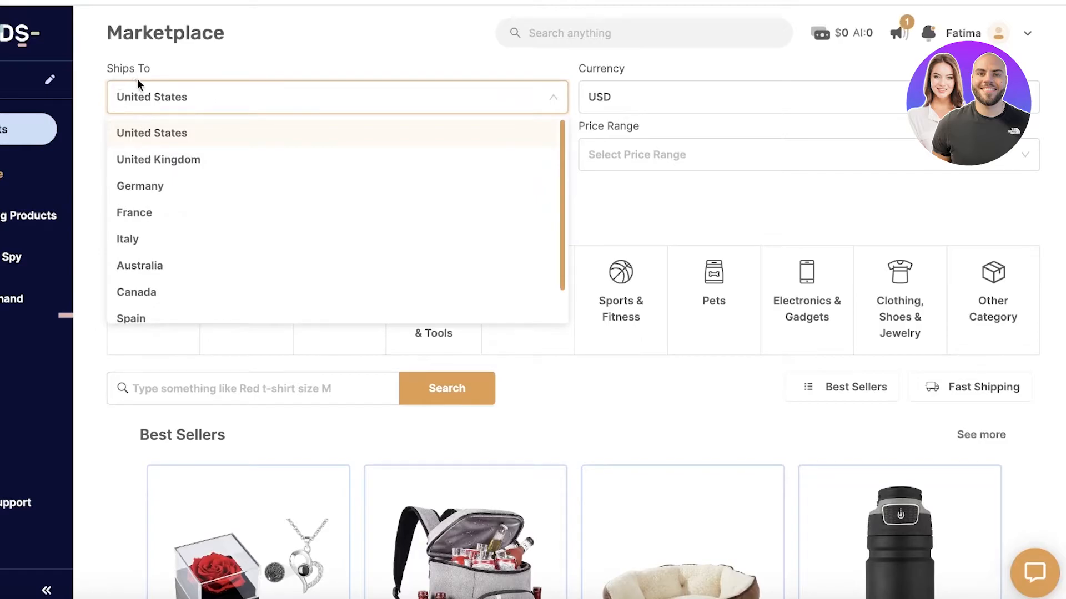
{"action": "scroll", "coordinate": [200, 180], "scroll_direction": "down", "scroll_amount": 6}
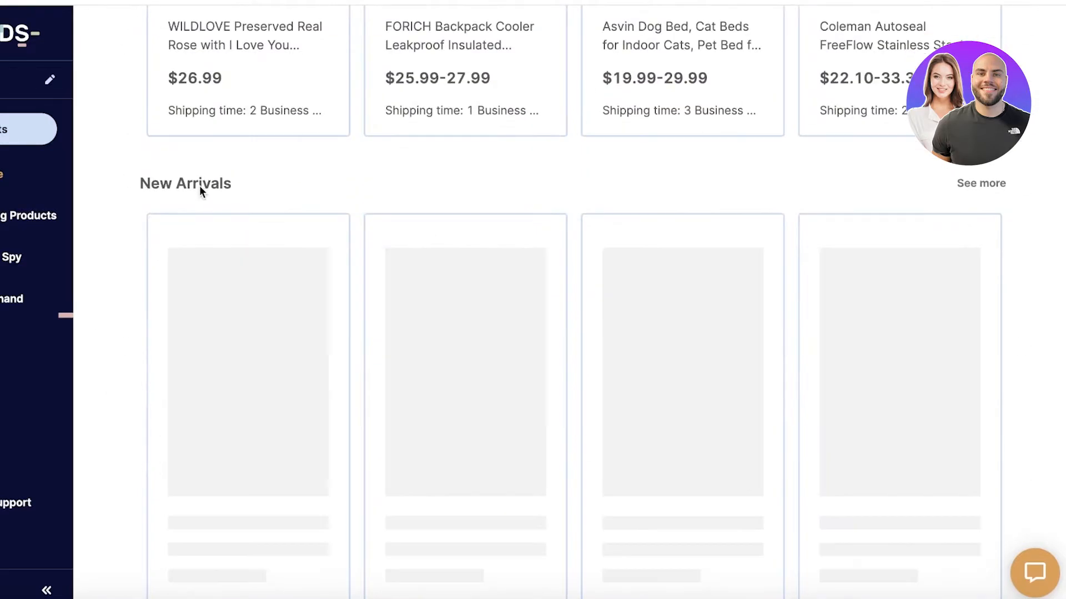
{"action": "scroll", "coordinate": [199, 189], "scroll_direction": "up", "scroll_amount": 6}
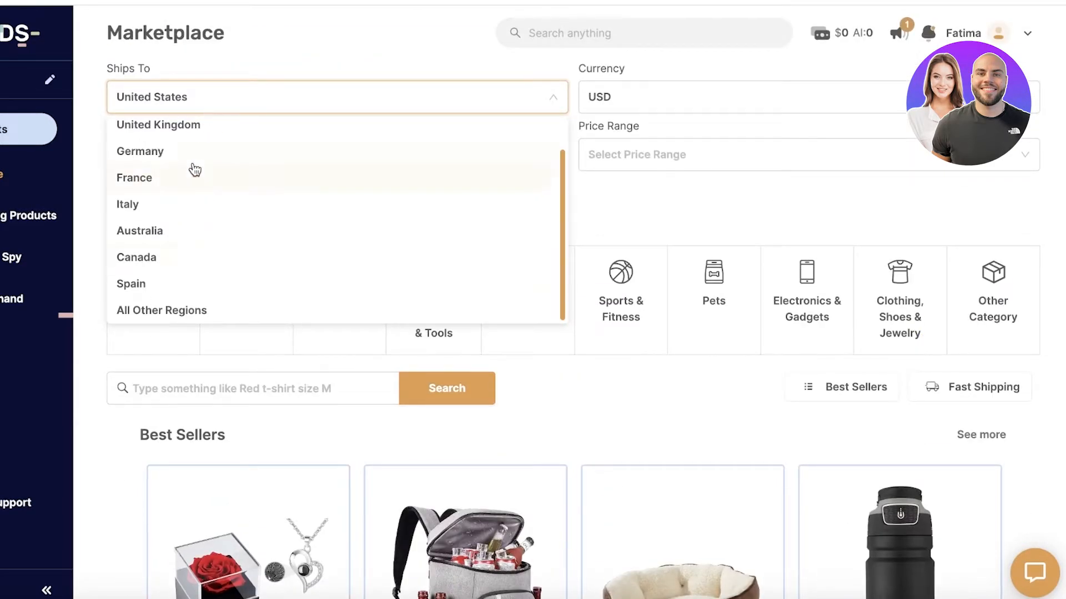
{"action": "left_click", "coordinate": [223, 98]}
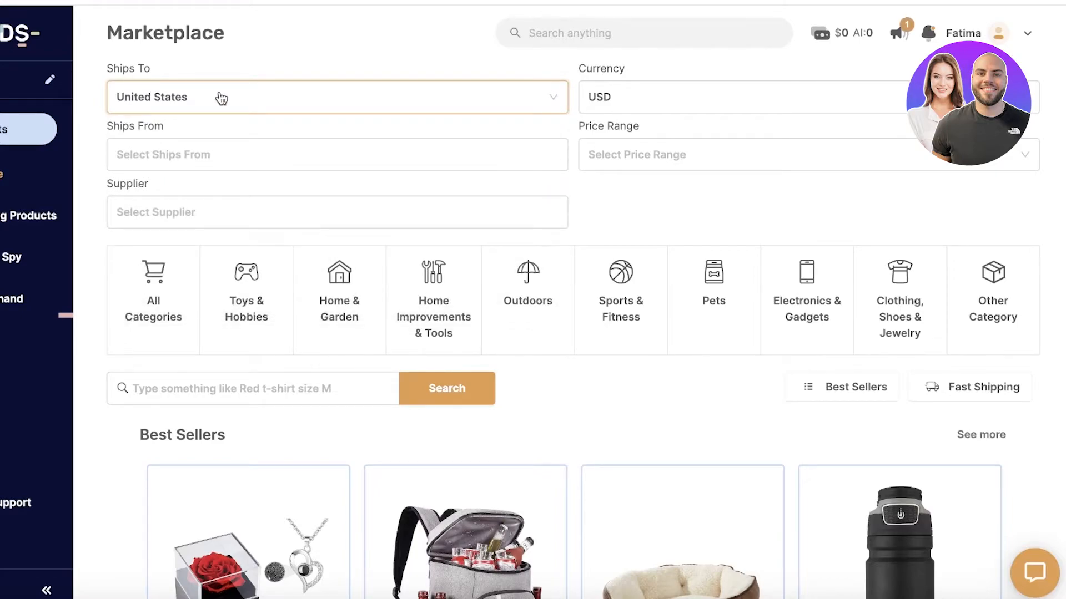
{"action": "left_click", "coordinate": [221, 99]}
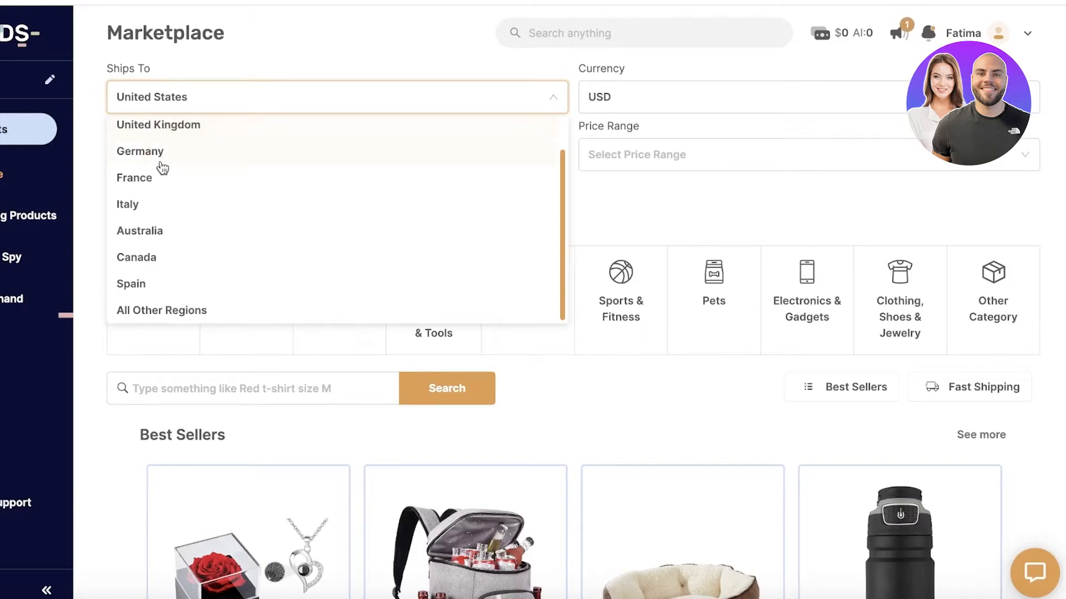
{"action": "left_click", "coordinate": [184, 110]}
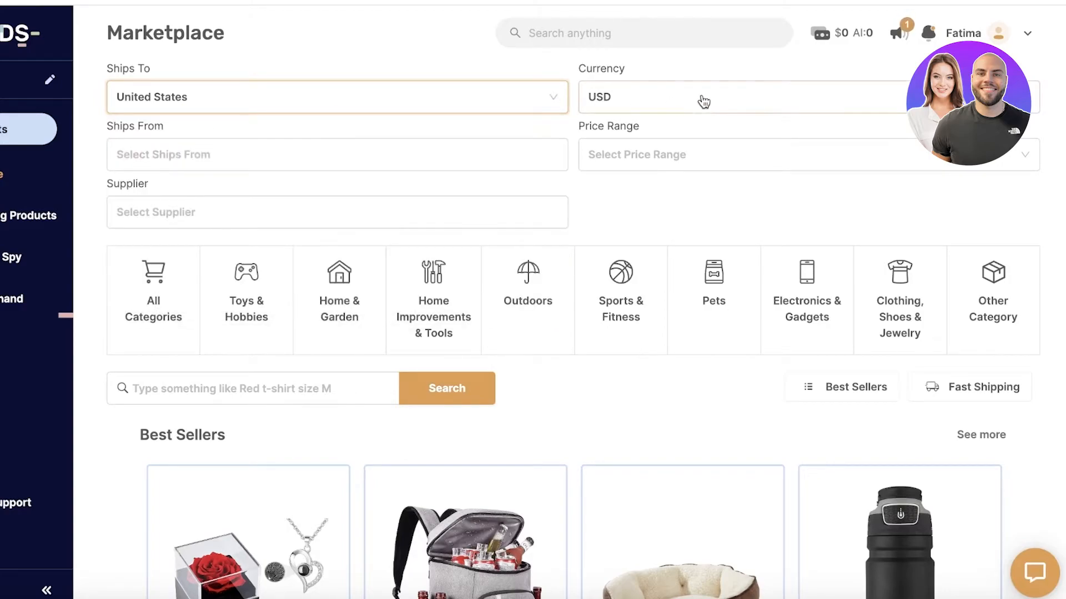
Step: Try filtering the marketplace by products that ship from the United States and look through the product list
{"action": "left_click", "coordinate": [503, 152]}
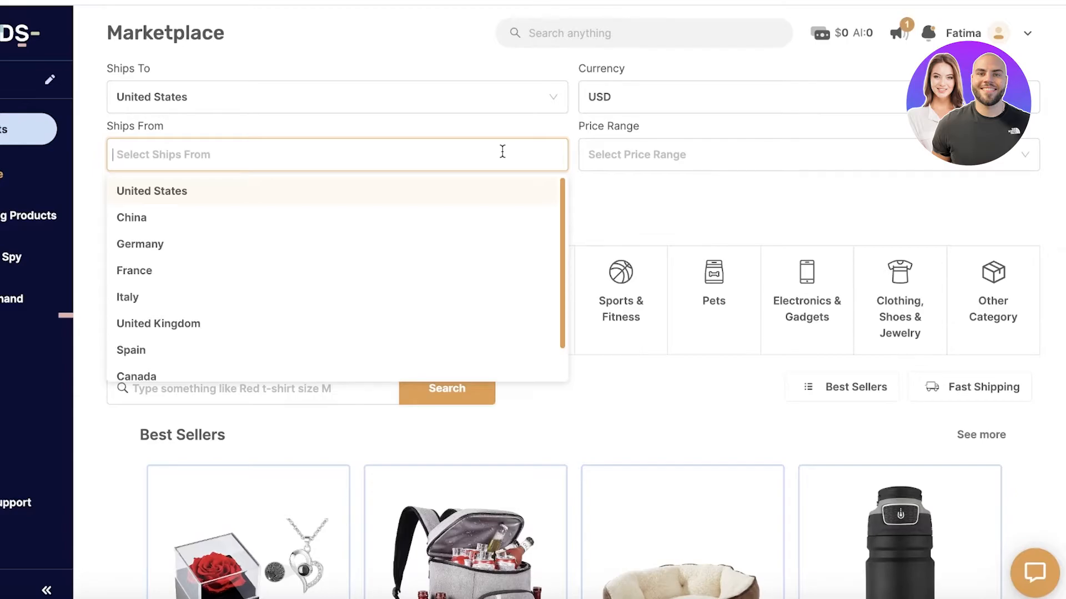
{"action": "left_click", "coordinate": [519, 191]}
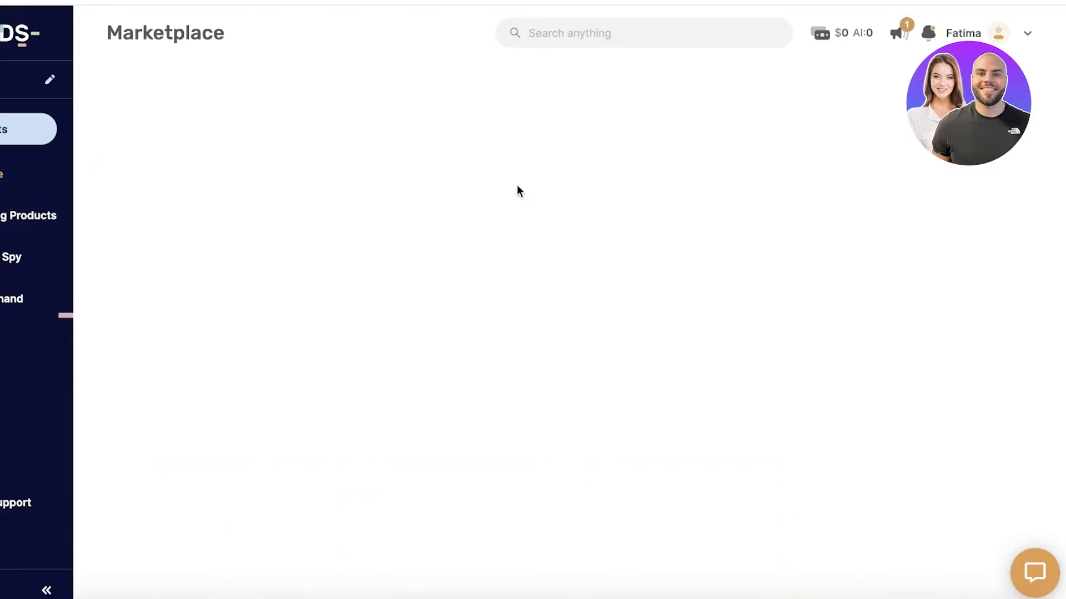
{"action": "scroll", "coordinate": [514, 202], "scroll_direction": "down", "scroll_amount": 10}
{"action": "scroll", "coordinate": [513, 201], "scroll_direction": "up", "scroll_amount": 7}
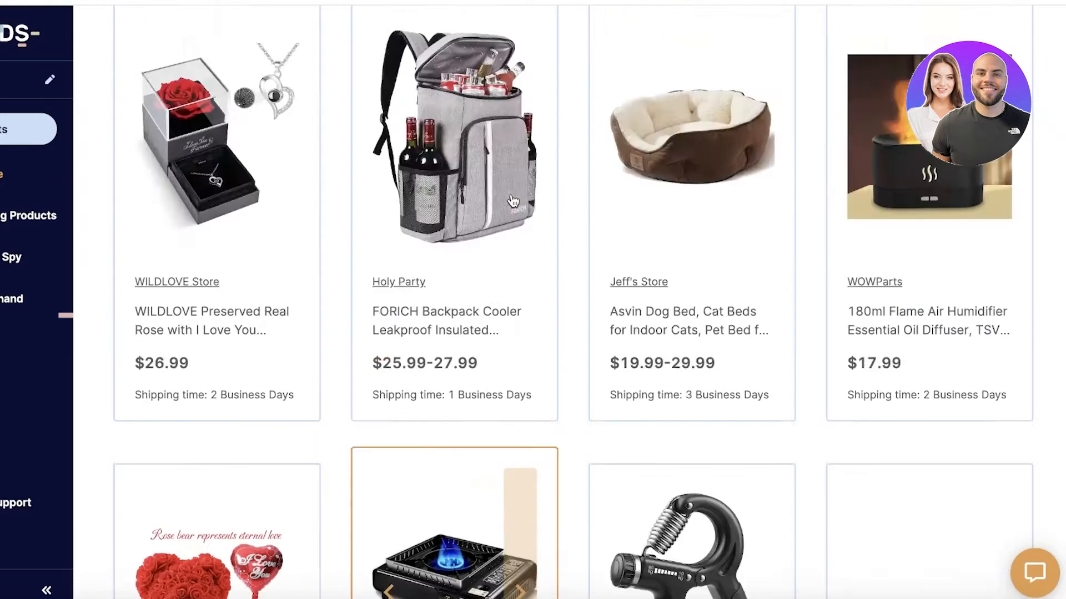
{"action": "scroll", "coordinate": [966, 56], "scroll_direction": "down", "scroll_amount": 15}
{"action": "scroll", "coordinate": [300, 305], "scroll_direction": "down", "scroll_amount": 8}
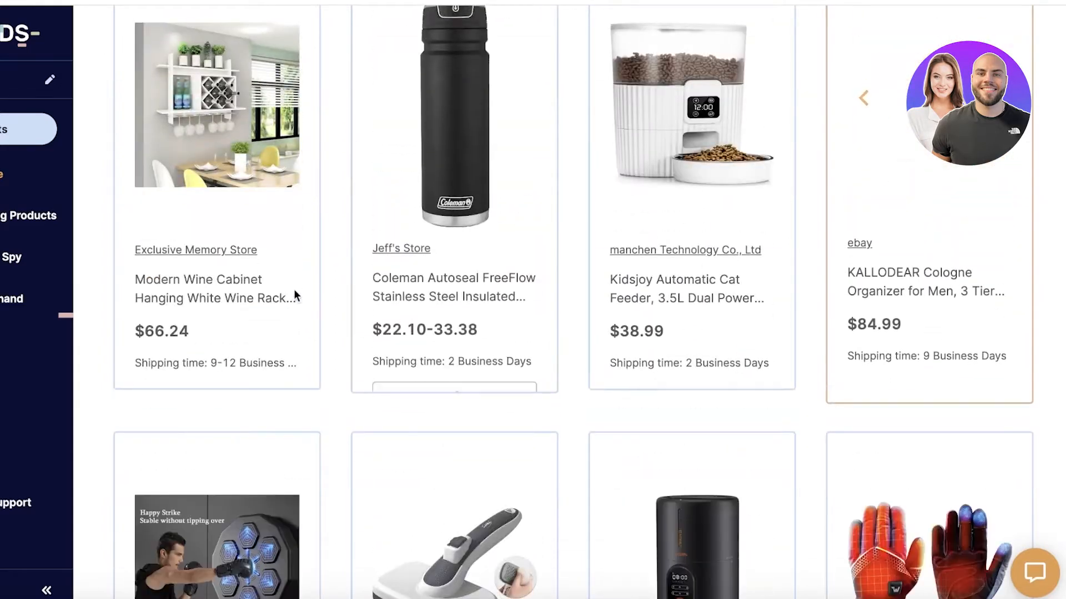
{"action": "scroll", "coordinate": [298, 301], "scroll_direction": "up", "scroll_amount": 7}
{"action": "scroll", "coordinate": [297, 306], "scroll_direction": "up", "scroll_amount": 10}
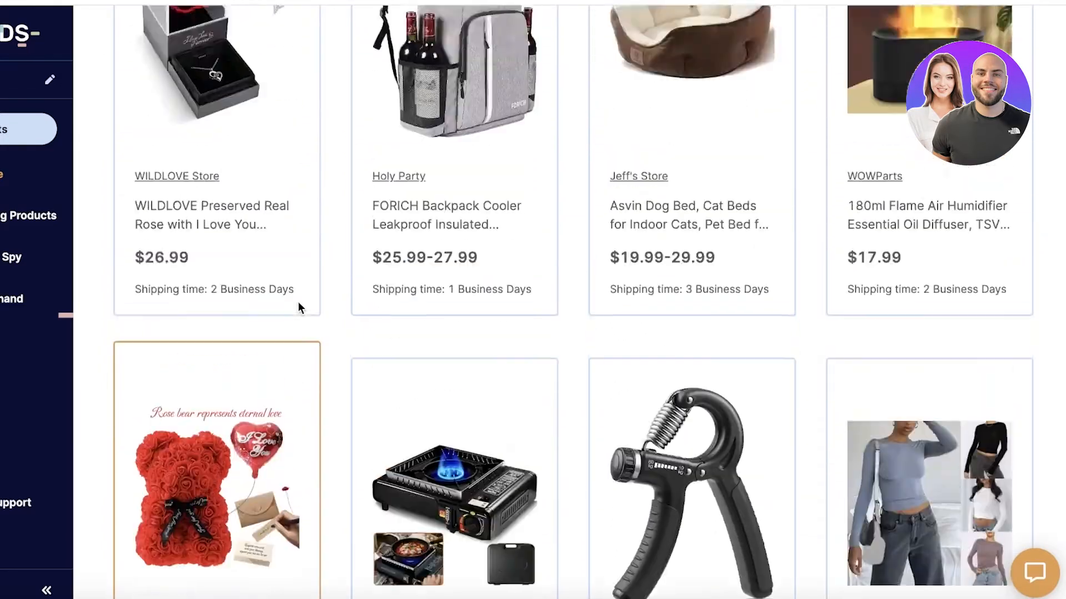
Step: Try filtering the marketplace by products that ship from China, review the listed products, and remove the China filter
{"action": "left_click", "coordinate": [196, 157]}
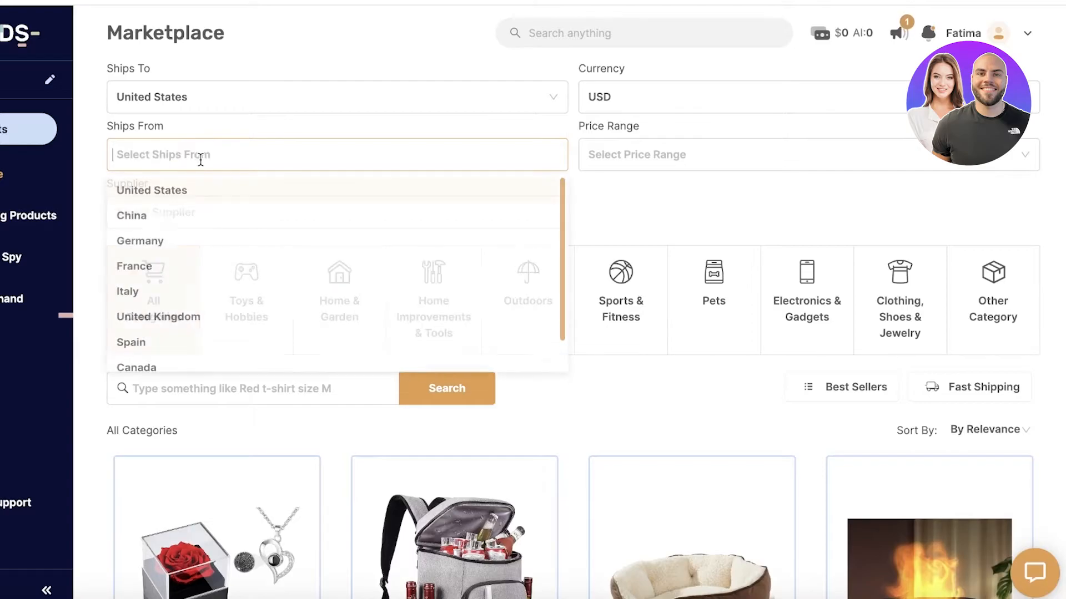
{"action": "left_click", "coordinate": [126, 219]}
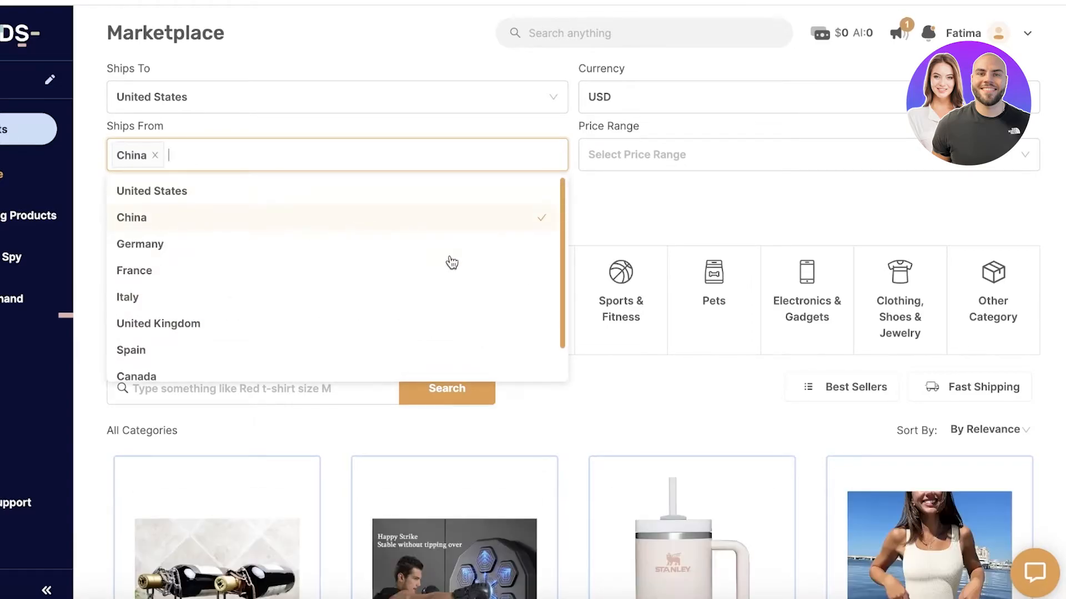
{"action": "scroll", "coordinate": [641, 333], "scroll_direction": "down", "scroll_amount": 5}
{"action": "scroll", "coordinate": [640, 331], "scroll_direction": "down", "scroll_amount": 5}
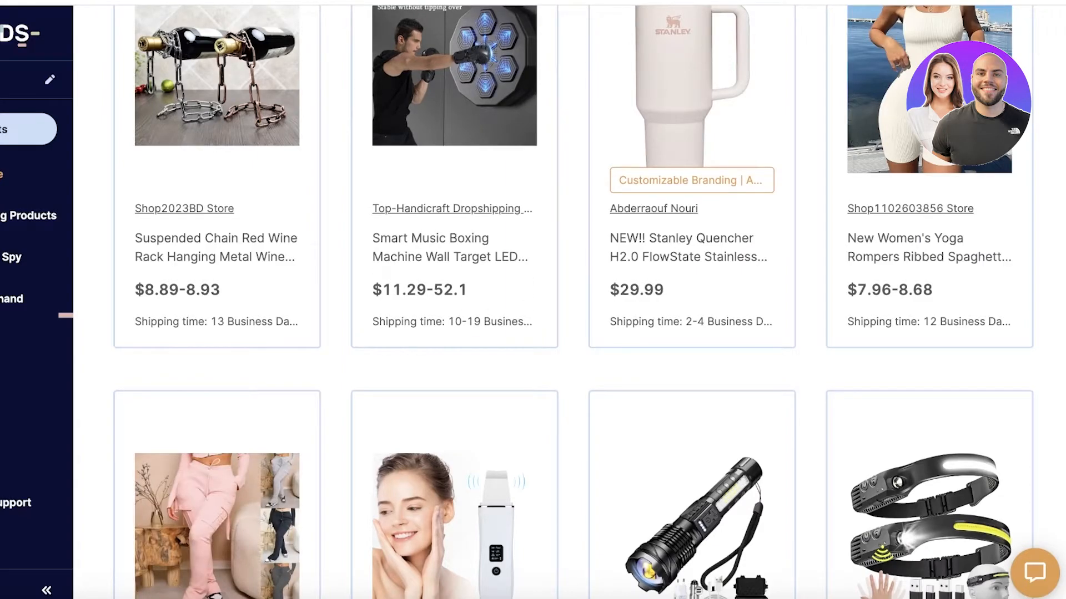
{"action": "scroll", "coordinate": [543, 185], "scroll_direction": "up", "scroll_amount": 10}
{"action": "left_click", "coordinate": [208, 160]}
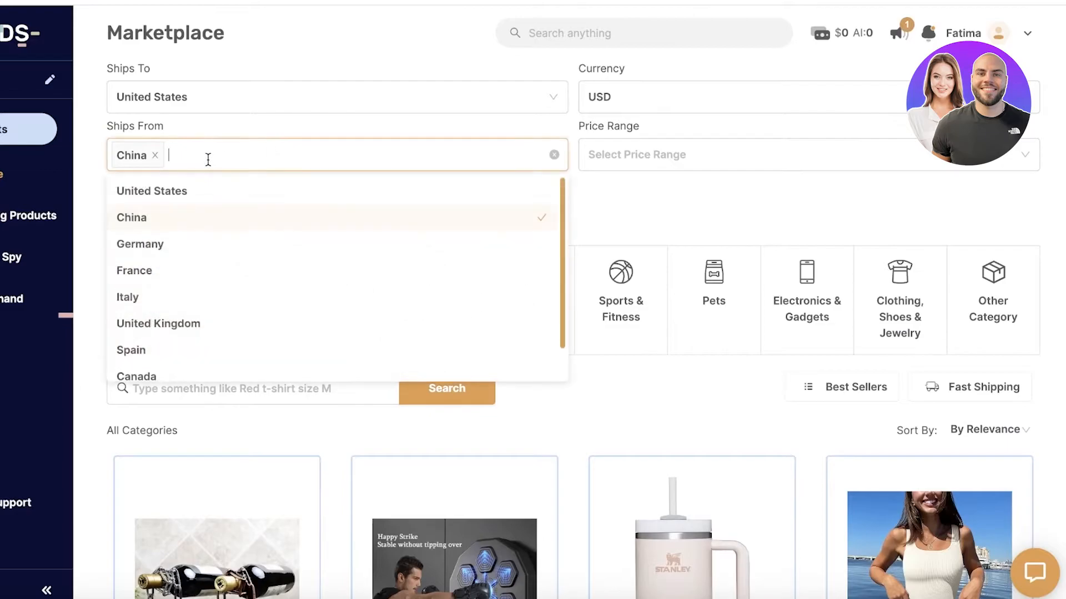
{"action": "left_click", "coordinate": [154, 155]}
{"action": "left_click", "coordinate": [608, 381]}
Step: Try the AutoDS Suppliers option in the Supplier filter and leave the supplier selection empty
{"action": "left_click", "coordinate": [395, 209]}
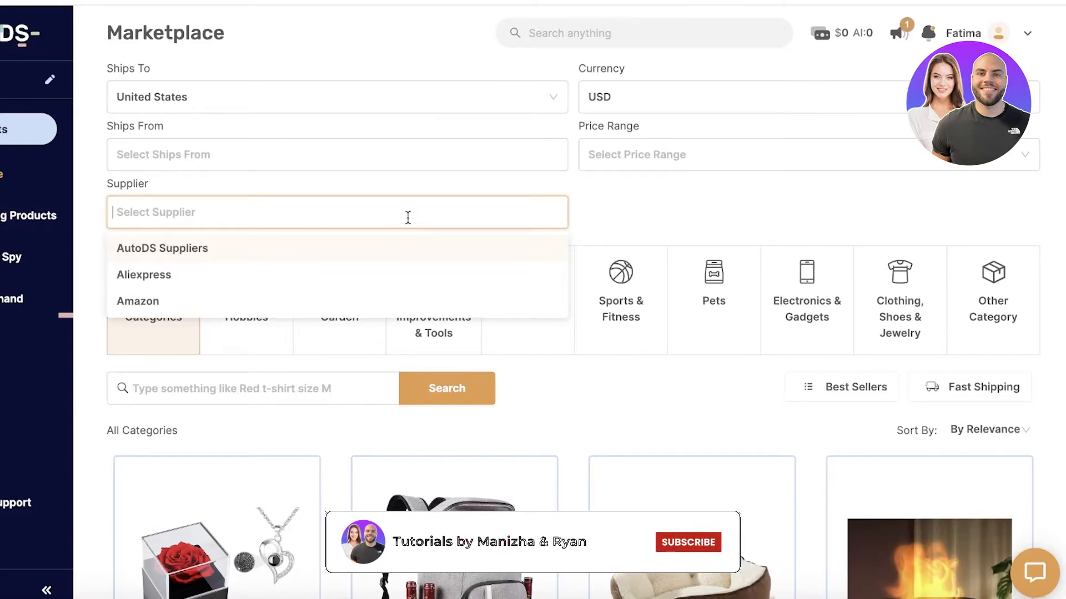
{"action": "left_click", "coordinate": [184, 278]}
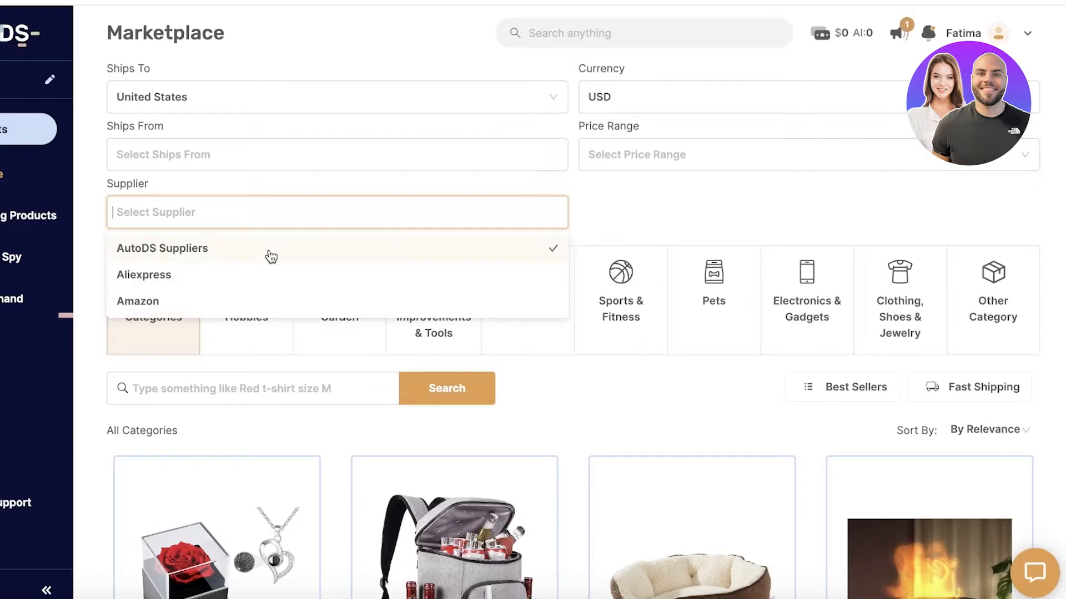
{"action": "left_click", "coordinate": [744, 211]}
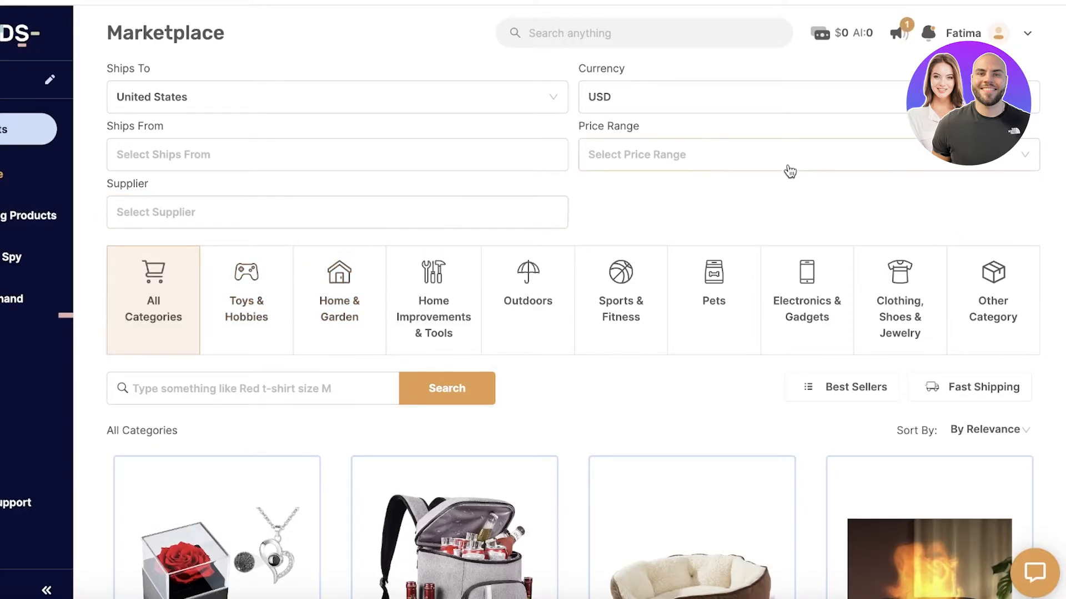
Step: Try the 15 - 30 and Under 5 price range filters and clear the price range
{"action": "left_click", "coordinate": [766, 158]}
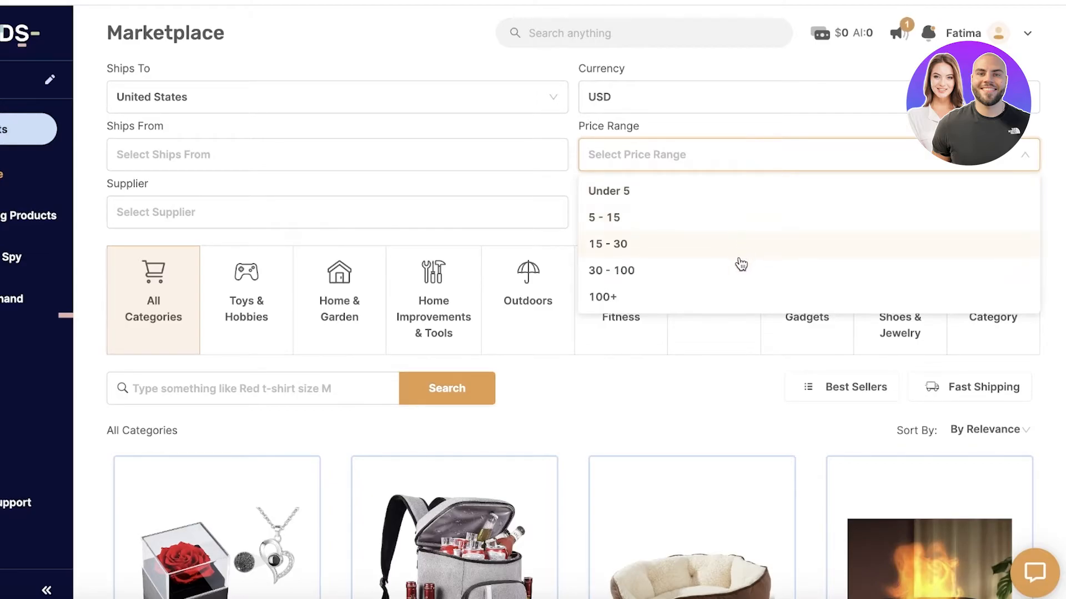
{"action": "left_click", "coordinate": [652, 242]}
{"action": "left_click", "coordinate": [678, 162]}
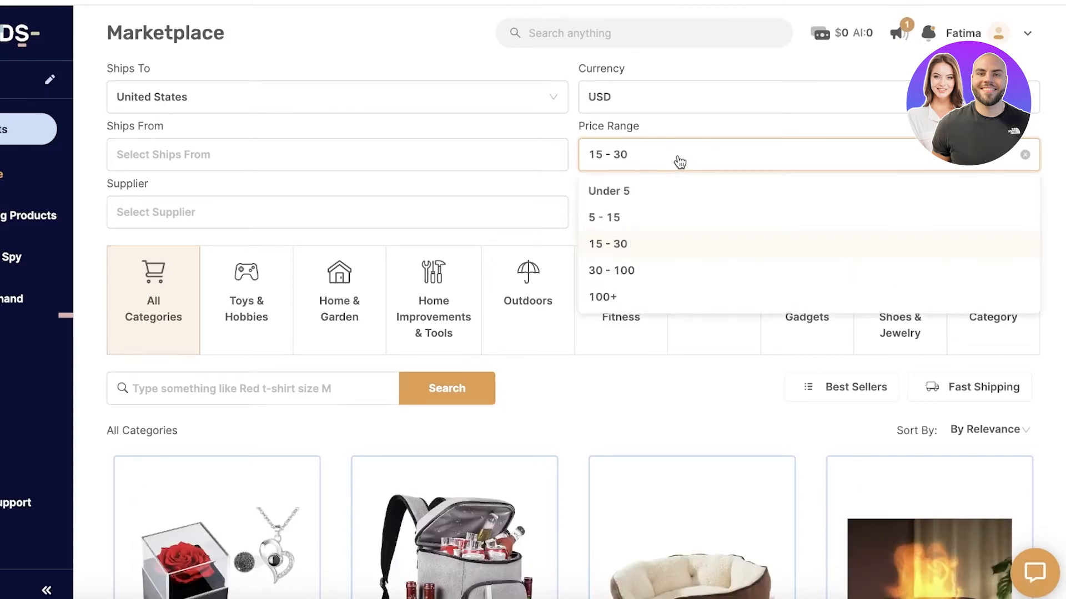
{"action": "left_click", "coordinate": [627, 190]}
{"action": "left_click", "coordinate": [652, 166]}
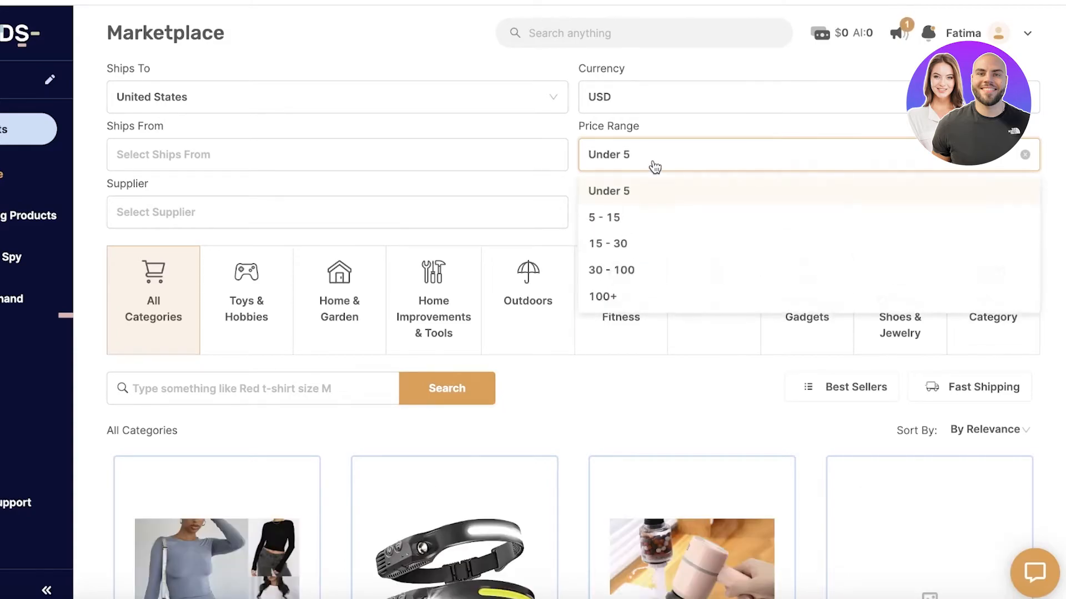
{"action": "left_click", "coordinate": [648, 195]}
{"action": "left_click", "coordinate": [673, 162]}
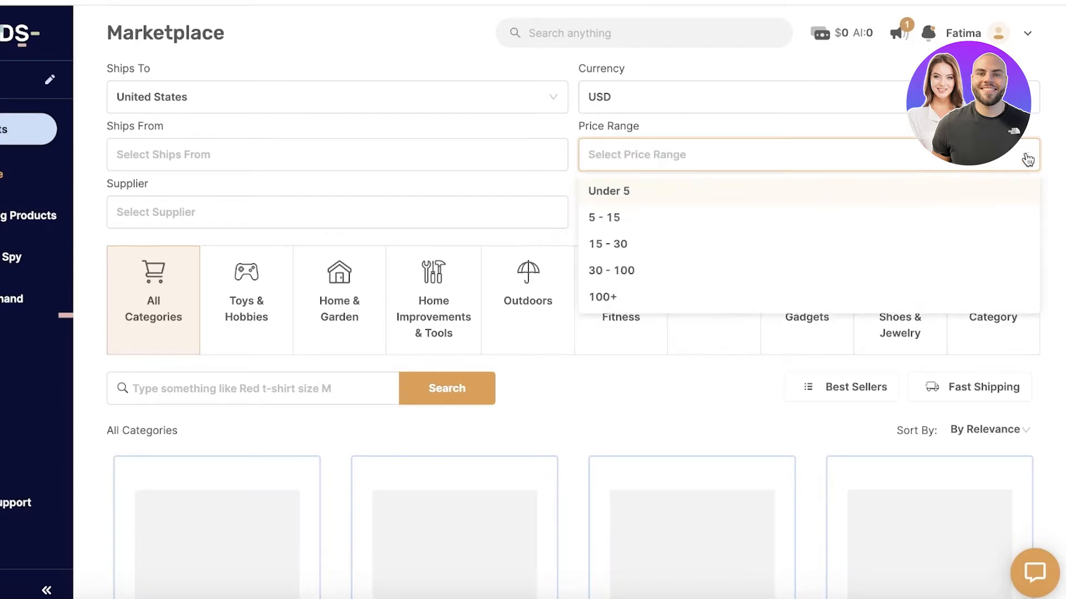
{"action": "left_click", "coordinate": [834, 244]}
Step: Browse the marketplace product list under All Categories, examining prices, suppliers and shipping times
{"action": "scroll", "coordinate": [838, 233], "scroll_direction": "down", "scroll_amount": 3}
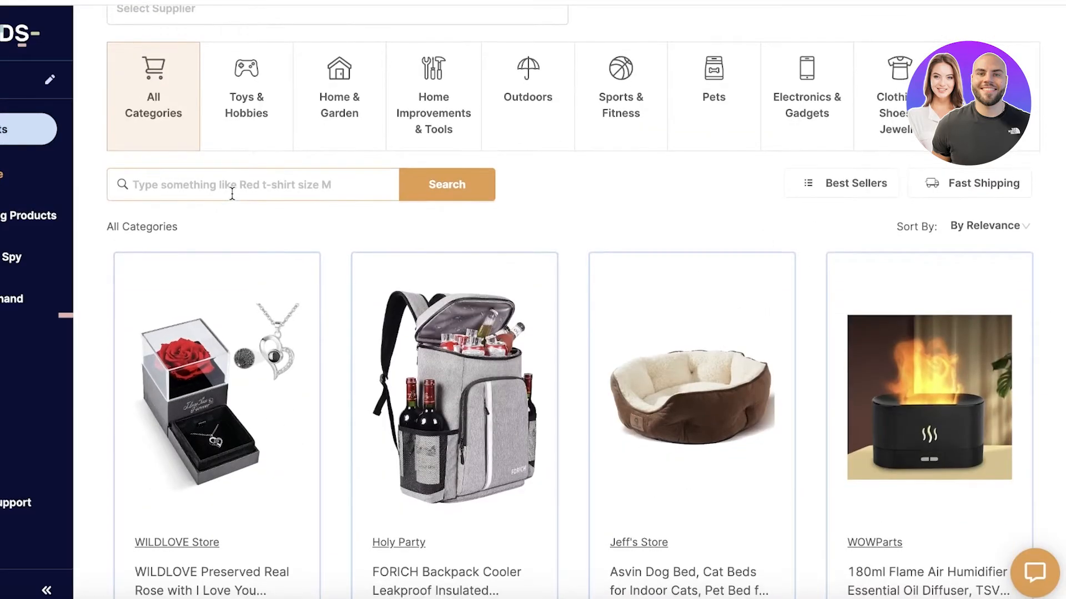
{"action": "scroll", "coordinate": [688, 198], "scroll_direction": "down", "scroll_amount": 12}
{"action": "scroll", "coordinate": [722, 194], "scroll_direction": "up", "scroll_amount": 15}
{"action": "scroll", "coordinate": [742, 232], "scroll_direction": "down", "scroll_amount": 5}
{"action": "scroll", "coordinate": [390, 228], "scroll_direction": "down", "scroll_amount": 8}
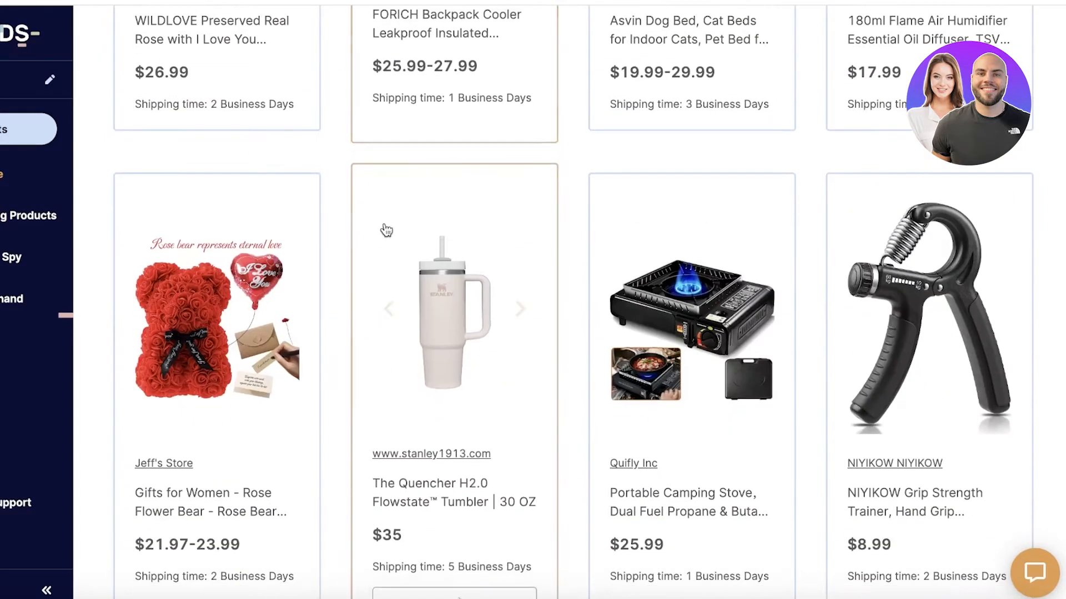
{"action": "scroll", "coordinate": [245, 291], "scroll_direction": "up", "scroll_amount": 2}
{"action": "scroll", "coordinate": [943, 222], "scroll_direction": "down", "scroll_amount": 8}
{"action": "left_click", "coordinate": [999, 229]}
{"action": "scroll", "coordinate": [632, 274], "scroll_direction": "down", "scroll_amount": 15}
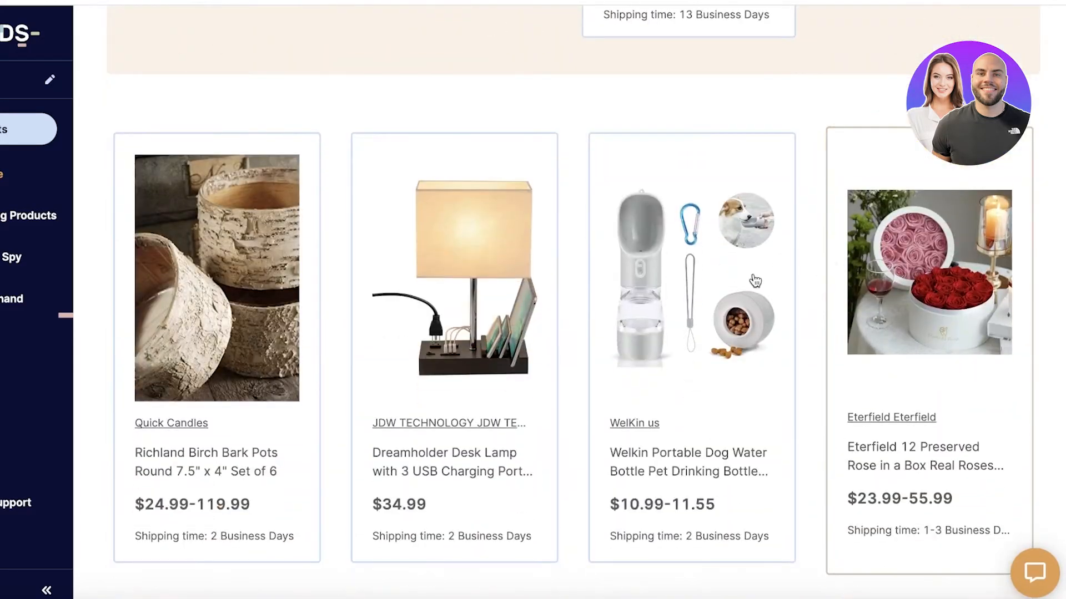
{"action": "scroll", "coordinate": [366, 289], "scroll_direction": "down", "scroll_amount": 20}
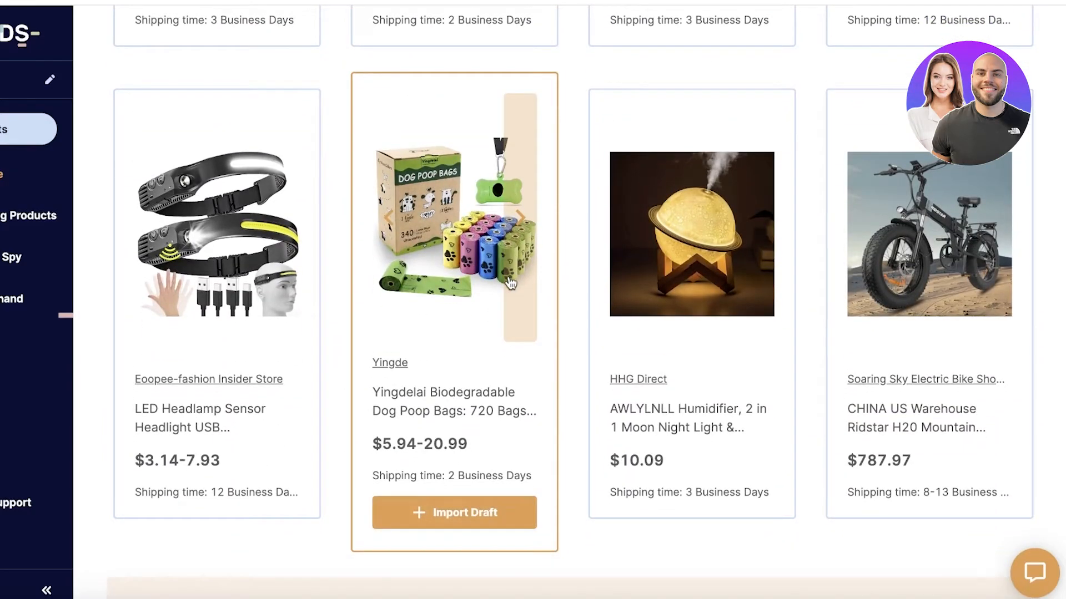
{"action": "scroll", "coordinate": [515, 289], "scroll_direction": "down", "scroll_amount": 20}
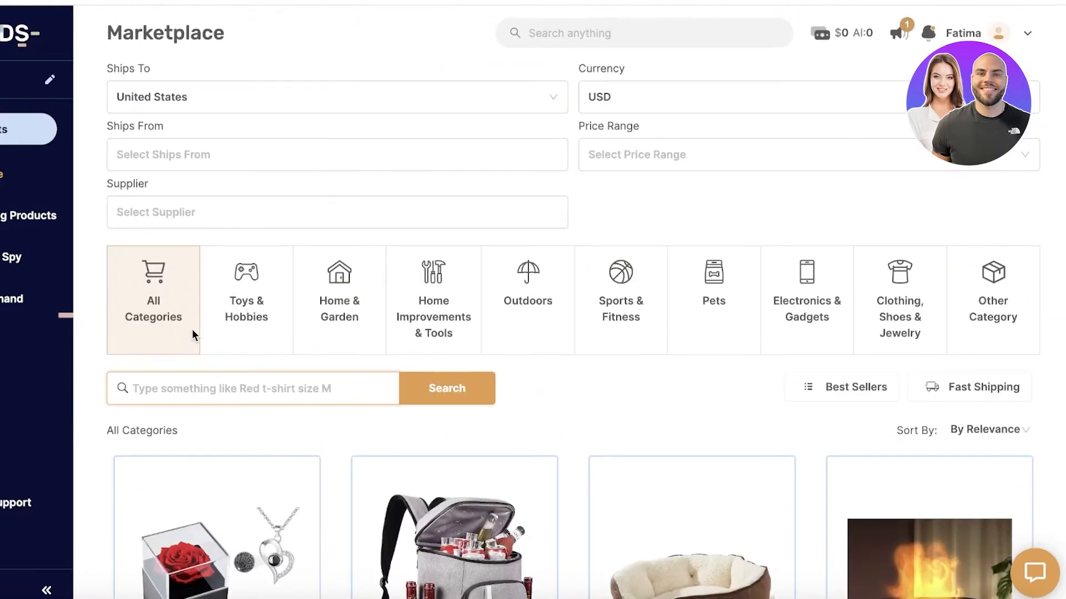
Step: Limit the marketplace list to Best Sellers and examine the products, prices and shipping times
{"action": "left_click", "coordinate": [194, 381]}
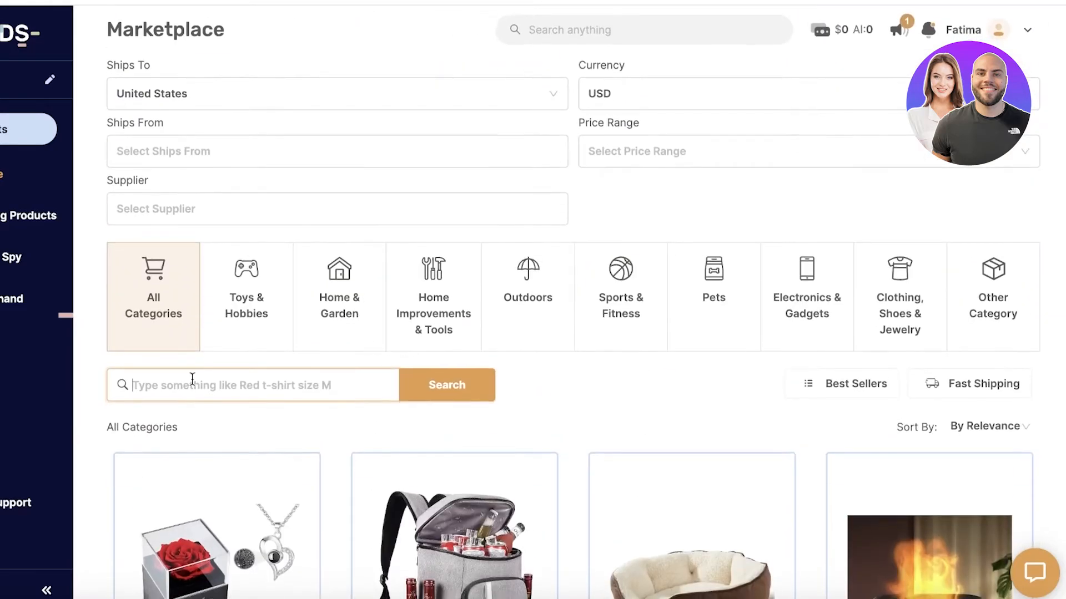
{"action": "left_click", "coordinate": [824, 379]}
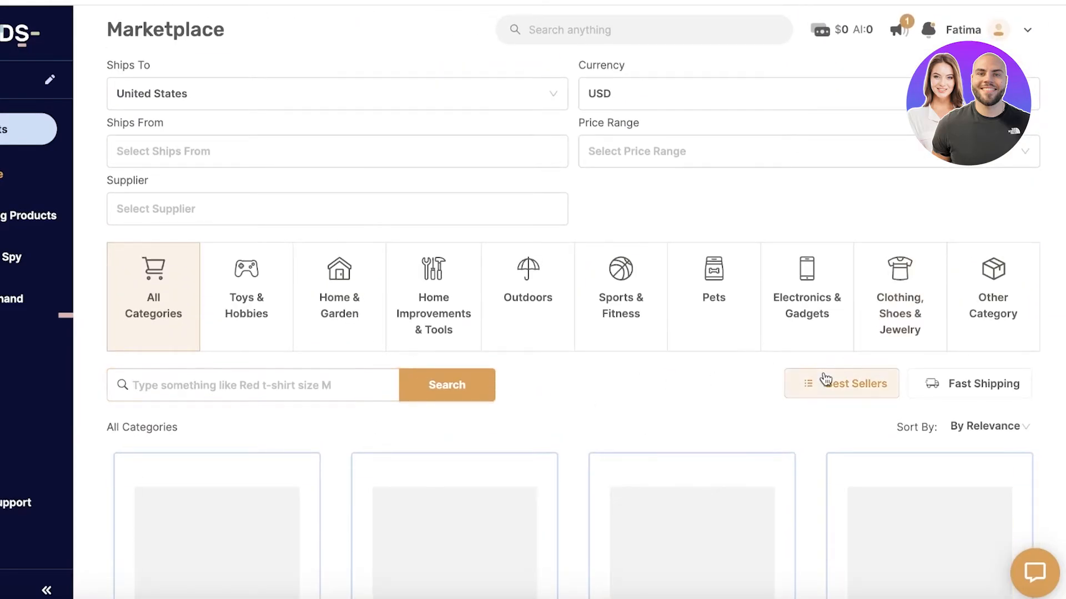
{"action": "scroll", "coordinate": [737, 352], "scroll_direction": "down", "scroll_amount": 10}
{"action": "scroll", "coordinate": [885, 161], "scroll_direction": "up", "scroll_amount": 9}
{"action": "scroll", "coordinate": [840, 374], "scroll_direction": "down", "scroll_amount": 20}
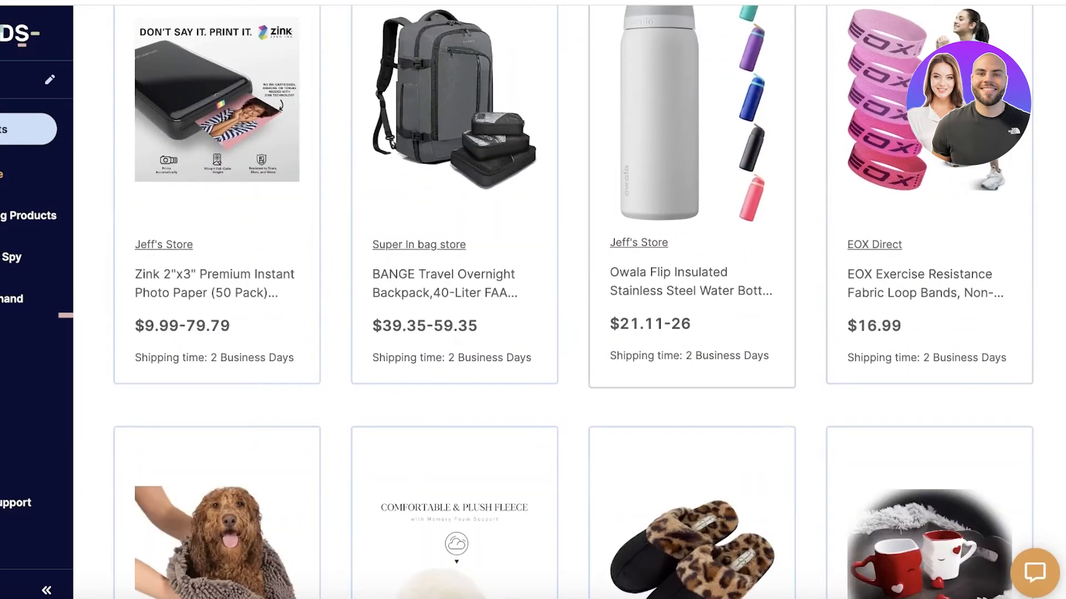
{"action": "scroll", "coordinate": [839, 177], "scroll_direction": "up", "scroll_amount": 12}
{"action": "scroll", "coordinate": [840, 177], "scroll_direction": "down", "scroll_amount": 5}
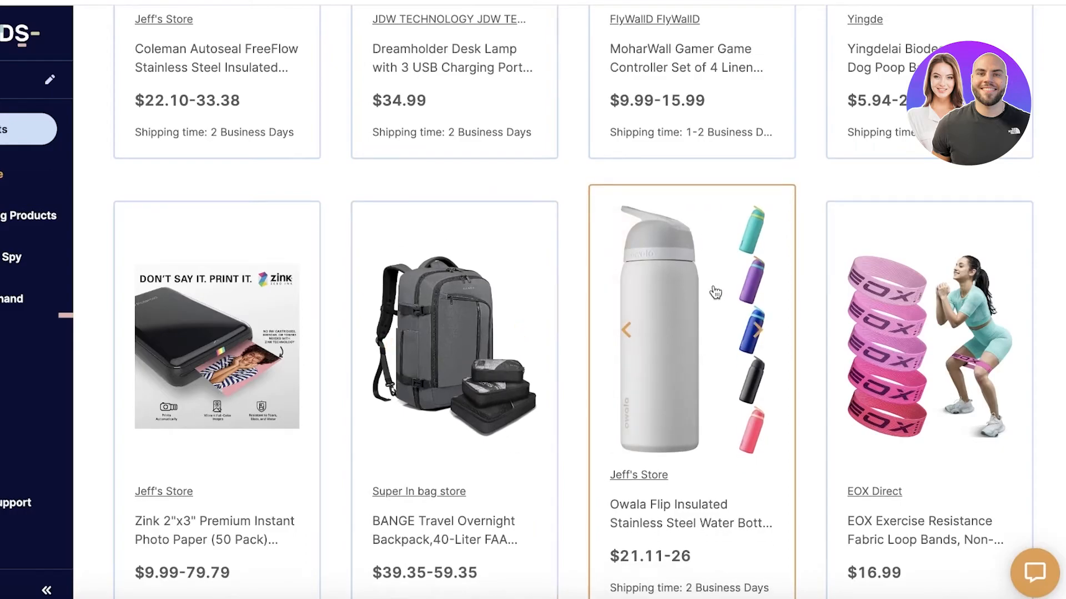
{"action": "scroll", "coordinate": [723, 287], "scroll_direction": "up", "scroll_amount": 7}
{"action": "scroll", "coordinate": [249, 242], "scroll_direction": "down", "scroll_amount": 6}
{"action": "scroll", "coordinate": [250, 242], "scroll_direction": "down", "scroll_amount": 10}
{"action": "scroll", "coordinate": [885, 240], "scroll_direction": "down", "scroll_amount": 7}
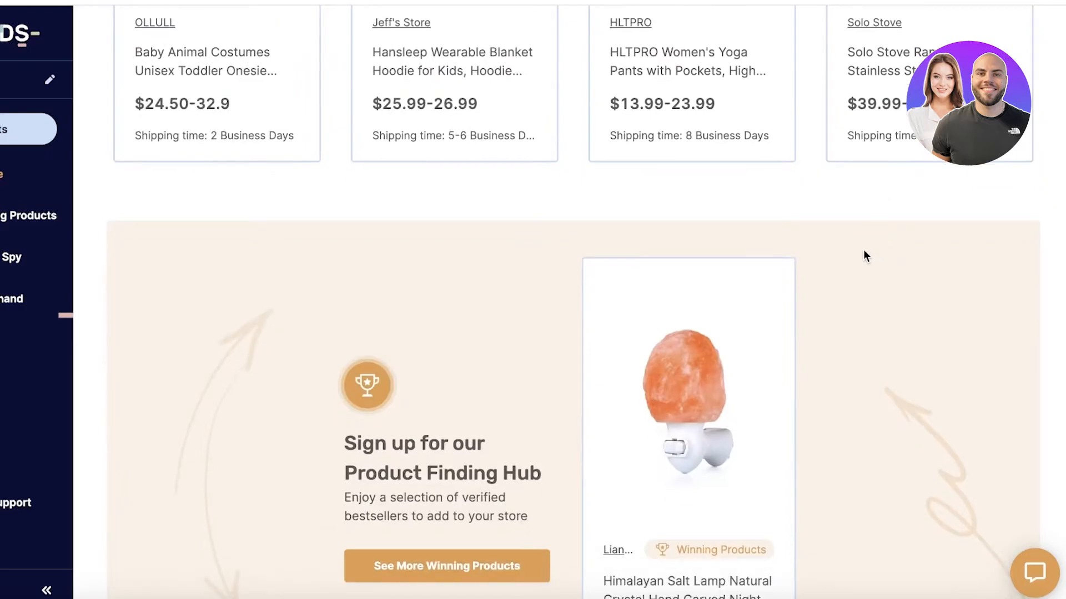
Step: Search the marketplace for "romper" and review the prices, suppliers and shipping times of the results
{"action": "scroll", "coordinate": [871, 253], "scroll_direction": "up", "scroll_amount": 20}
{"action": "left_click", "coordinate": [255, 371]}
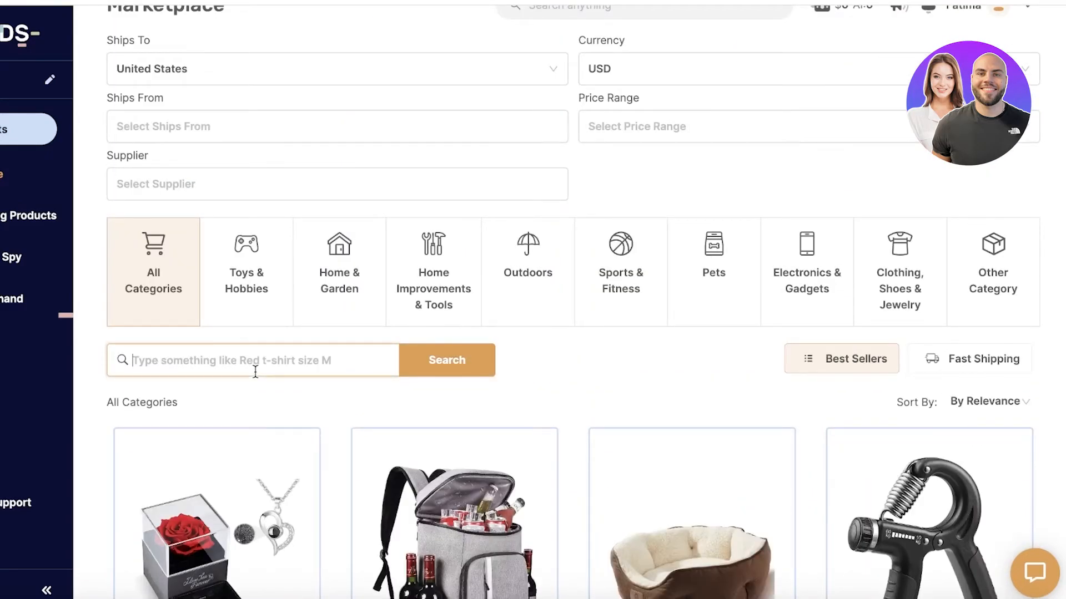
{"action": "type", "text": "romper"}
{"action": "key", "text": "Return"}
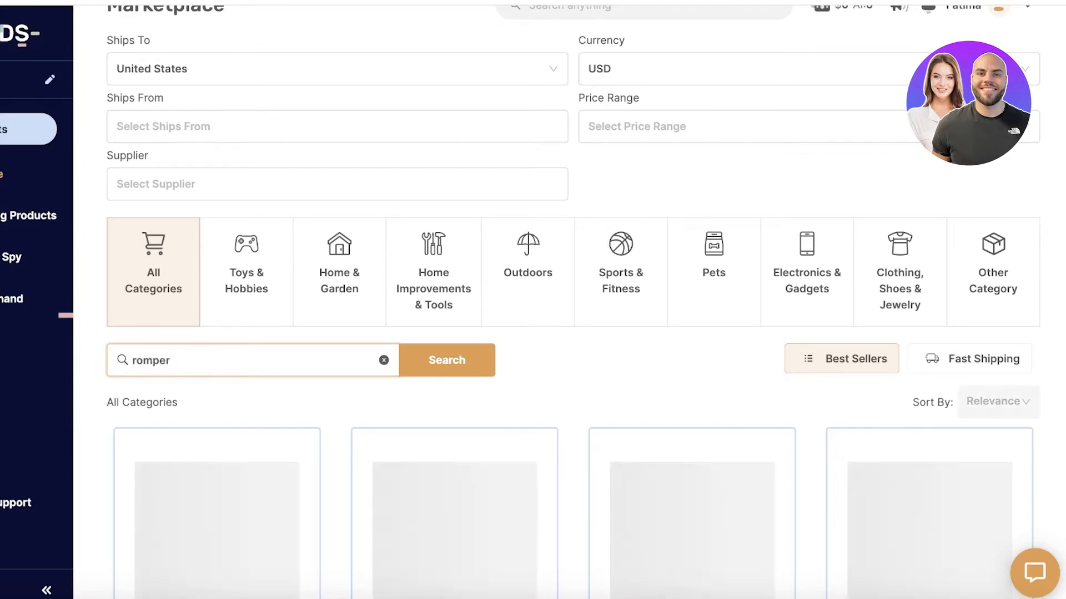
{"action": "scroll", "coordinate": [459, 237], "scroll_direction": "down", "scroll_amount": 7}
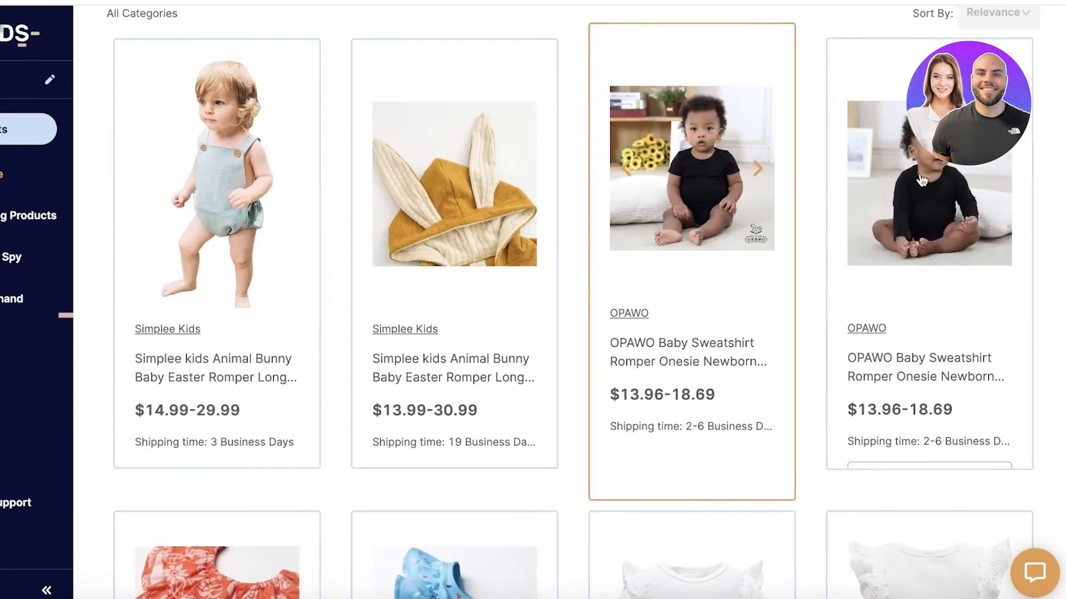
{"action": "mouse_move", "coordinate": [401, 266]}
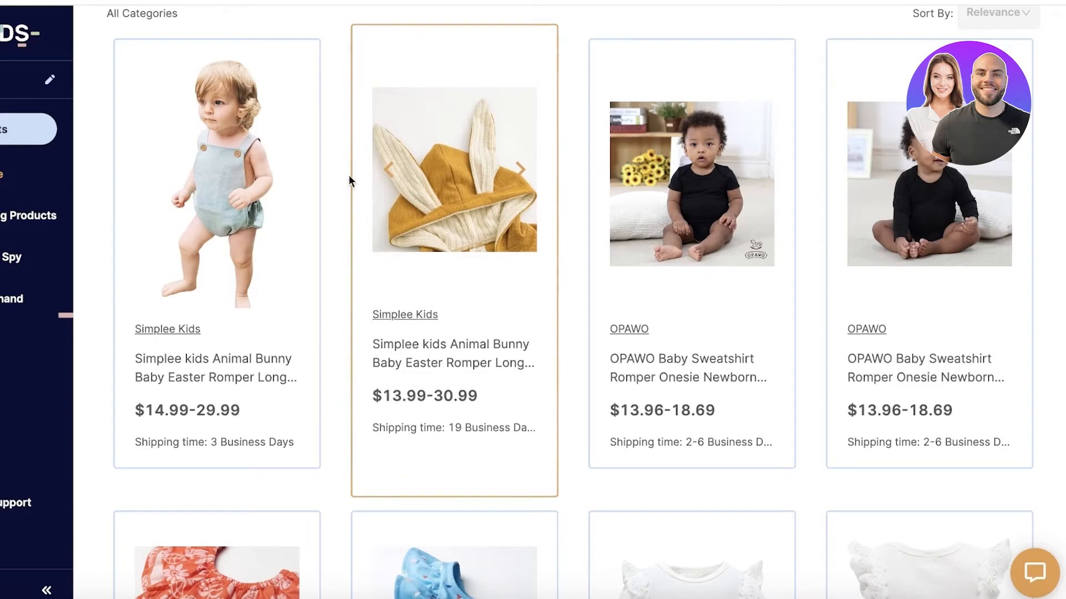
{"action": "scroll", "coordinate": [561, 181], "scroll_direction": "down", "scroll_amount": 7}
{"action": "scroll", "coordinate": [558, 238], "scroll_direction": "down", "scroll_amount": 10}
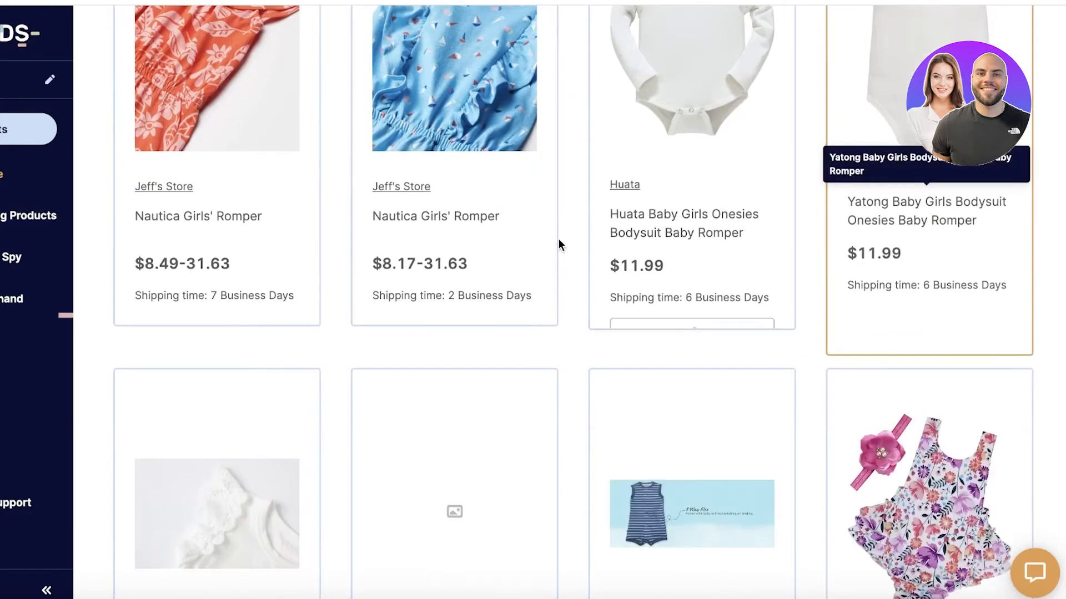
{"action": "scroll", "coordinate": [578, 225], "scroll_direction": "up", "scroll_amount": 15}
Step: Open the Simplee kids Animal Bunny Baby Easter Romper and examine its size options, color options and photos
{"action": "left_click", "coordinate": [524, 240]}
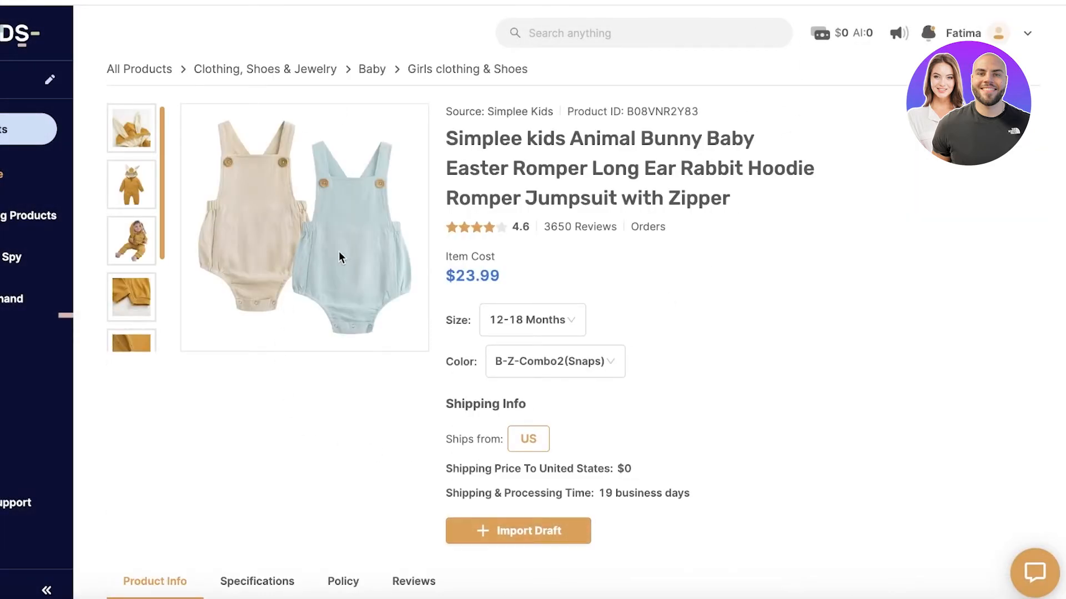
{"action": "left_click", "coordinate": [576, 326]}
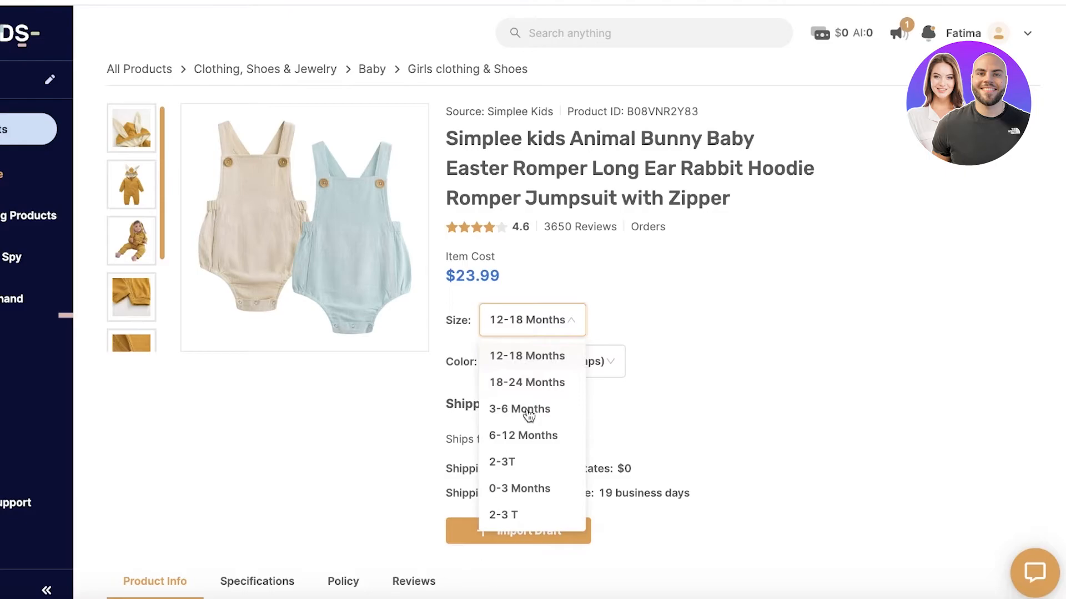
{"action": "left_click", "coordinate": [737, 222]}
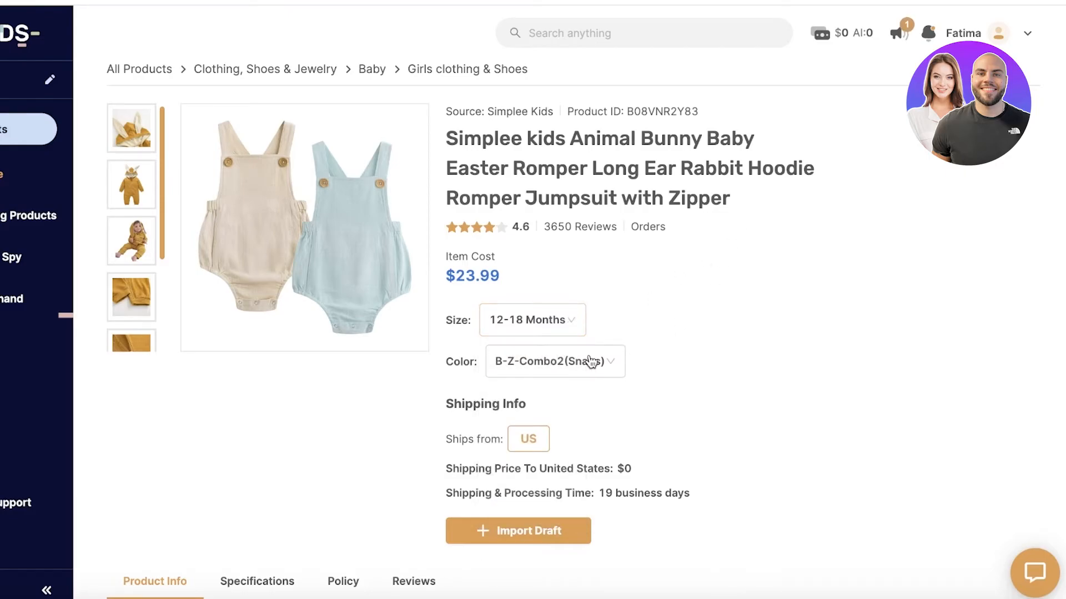
{"action": "left_click", "coordinate": [589, 362]}
{"action": "left_click", "coordinate": [664, 327]}
{"action": "mouse_move", "coordinate": [139, 261]}
{"action": "scroll", "coordinate": [140, 266], "scroll_direction": "down", "scroll_amount": 3}
{"action": "scroll", "coordinate": [181, 195], "scroll_direction": "up", "scroll_amount": 3}
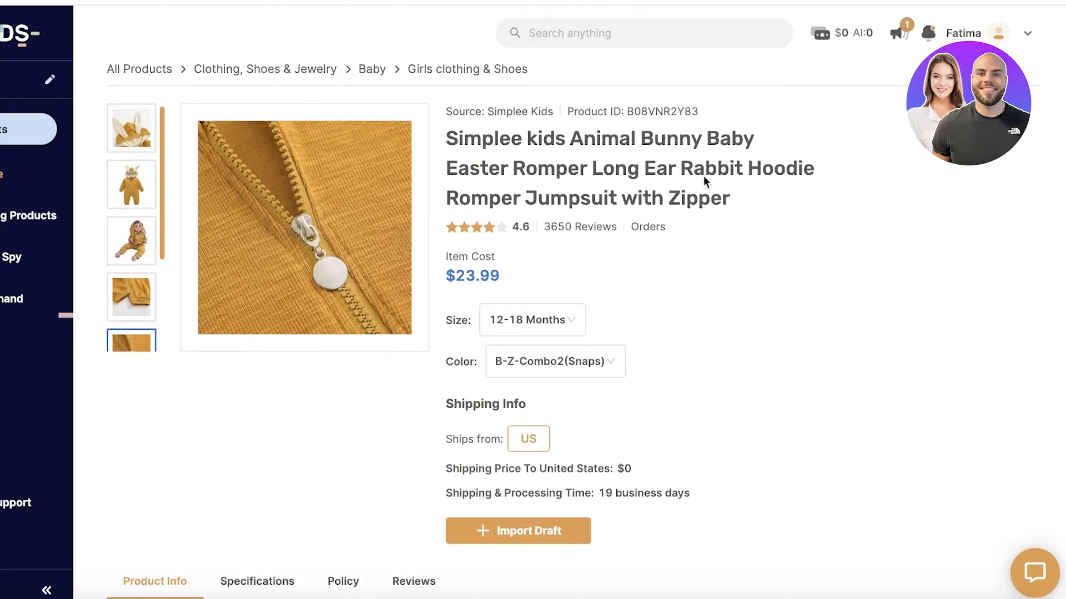
Step: Examine the romper's product info, recommended products, specifications, policy and reviews
{"action": "scroll", "coordinate": [355, 261], "scroll_direction": "down", "scroll_amount": 5}
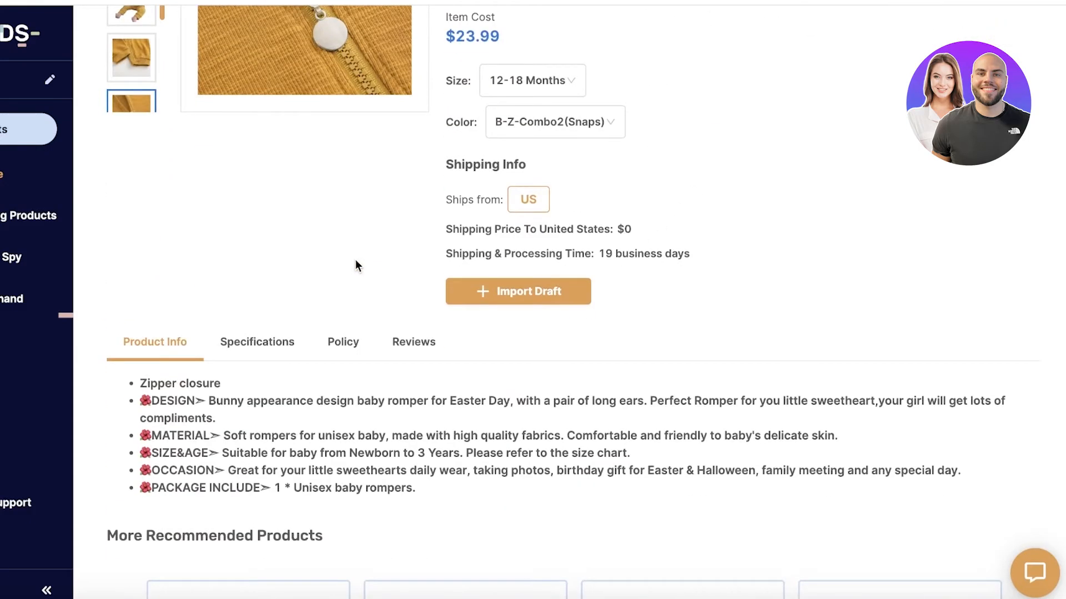
{"action": "scroll", "coordinate": [347, 270], "scroll_direction": "down", "scroll_amount": 3}
{"action": "scroll", "coordinate": [293, 249], "scroll_direction": "down", "scroll_amount": 3}
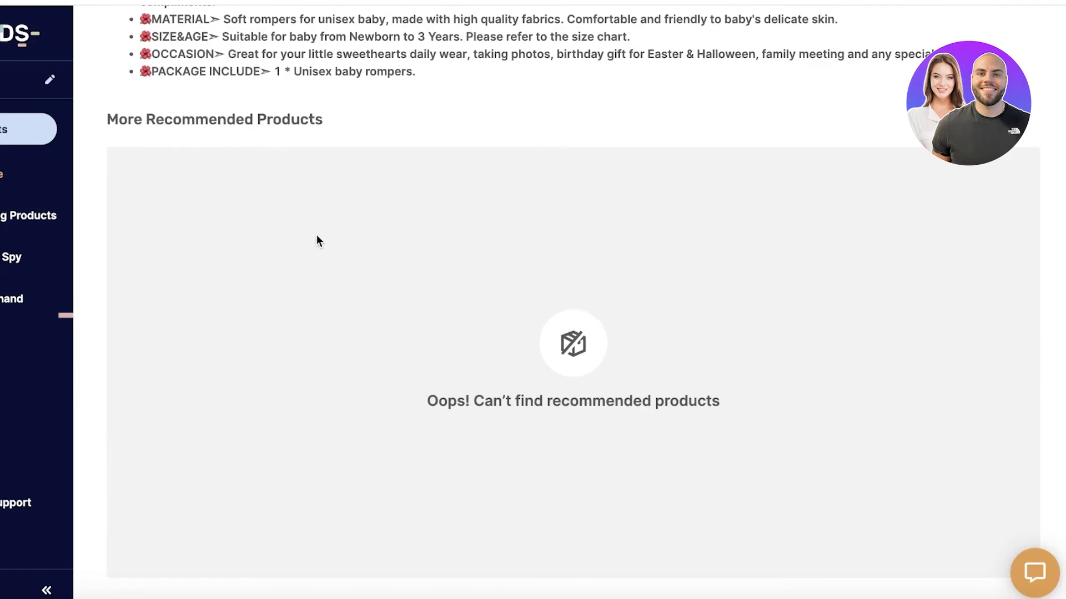
{"action": "scroll", "coordinate": [278, 255], "scroll_direction": "up", "scroll_amount": 6}
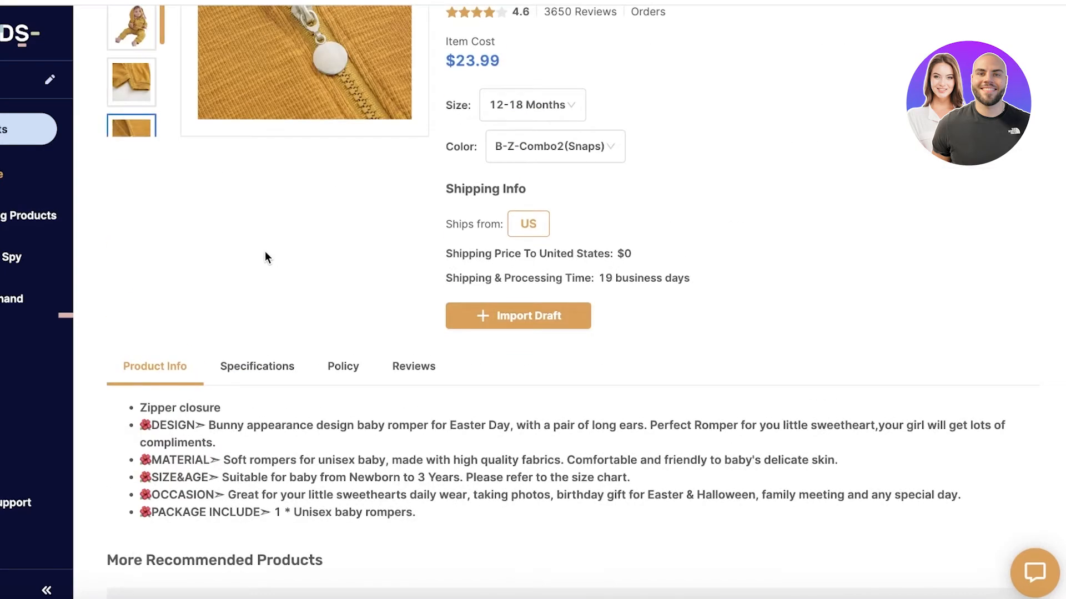
{"action": "left_click", "coordinate": [261, 362]}
{"action": "left_click", "coordinate": [344, 368]}
{"action": "left_click", "coordinate": [416, 373]}
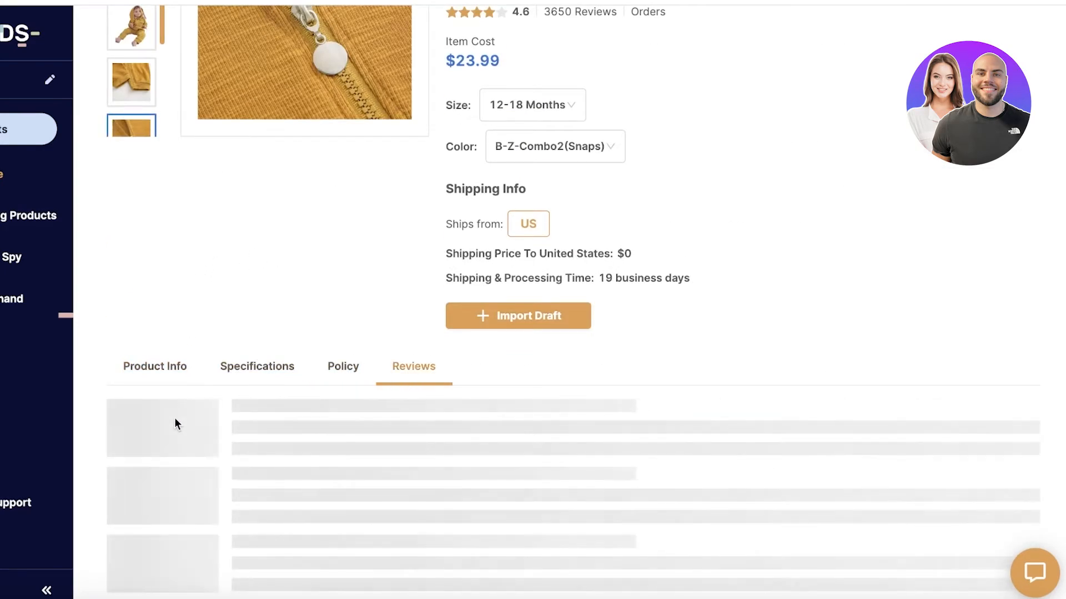
{"action": "left_click", "coordinate": [166, 368]}
{"action": "scroll", "coordinate": [174, 400], "scroll_direction": "up", "scroll_amount": 4}
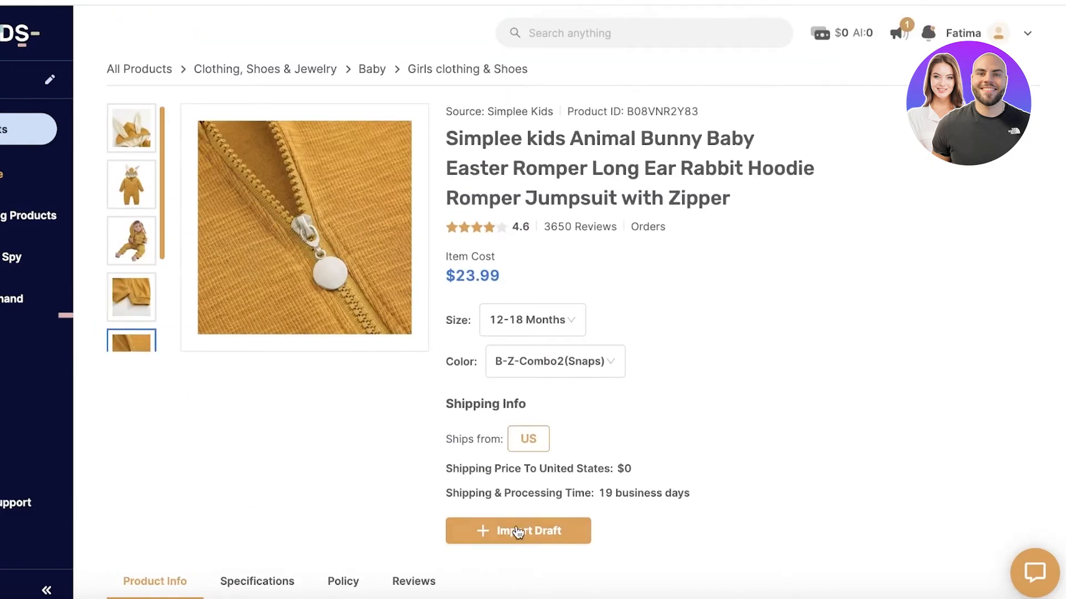
Step: Import the romper as a draft, open it among the drafts and import it to the store
{"action": "left_click", "coordinate": [517, 532]}
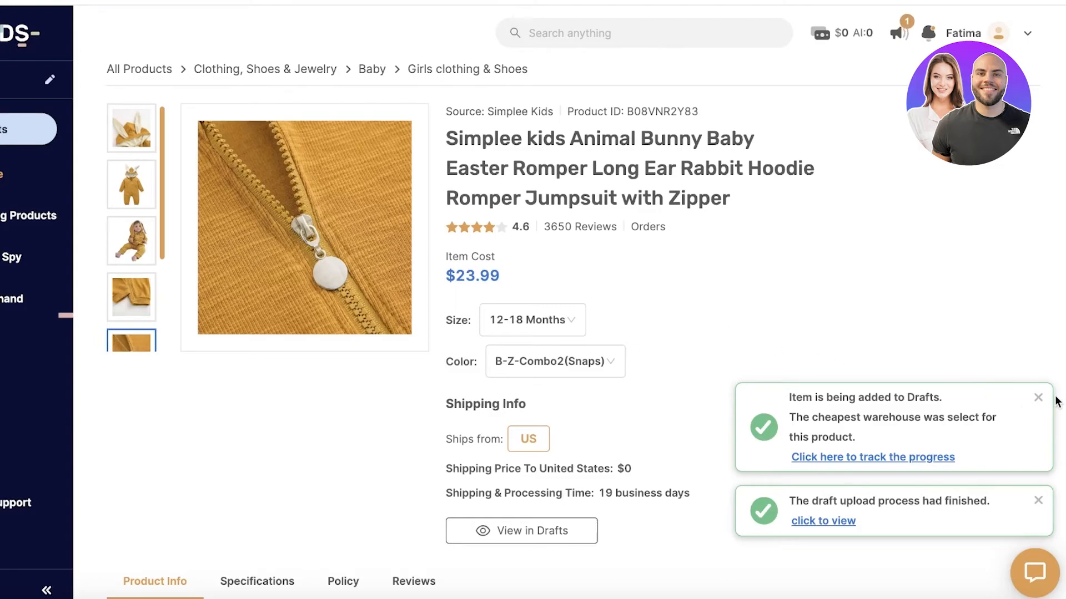
{"action": "left_click", "coordinate": [900, 459]}
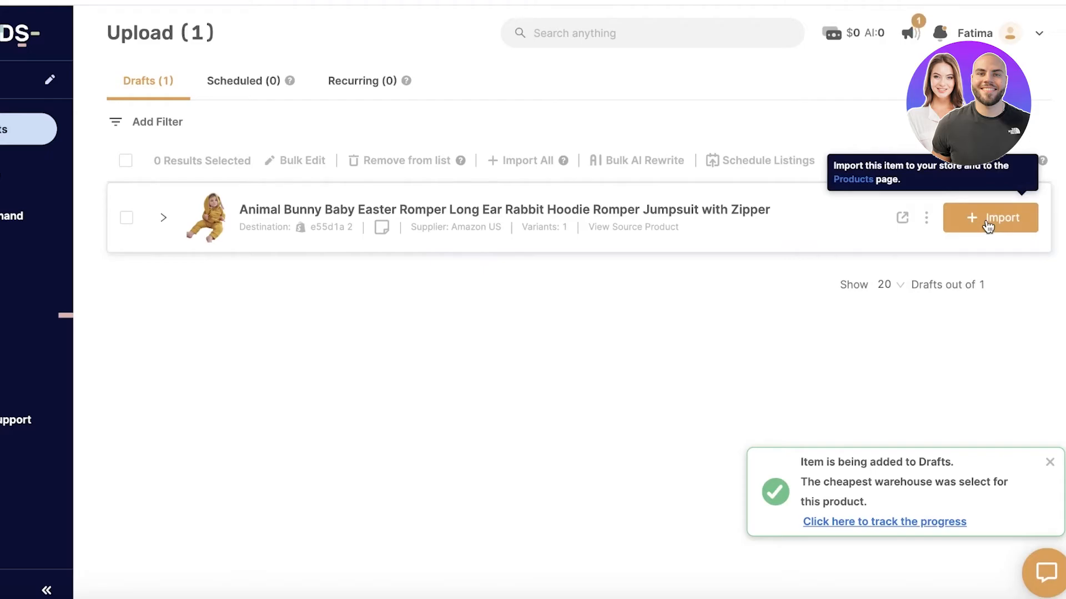
{"action": "left_click", "coordinate": [1020, 230]}
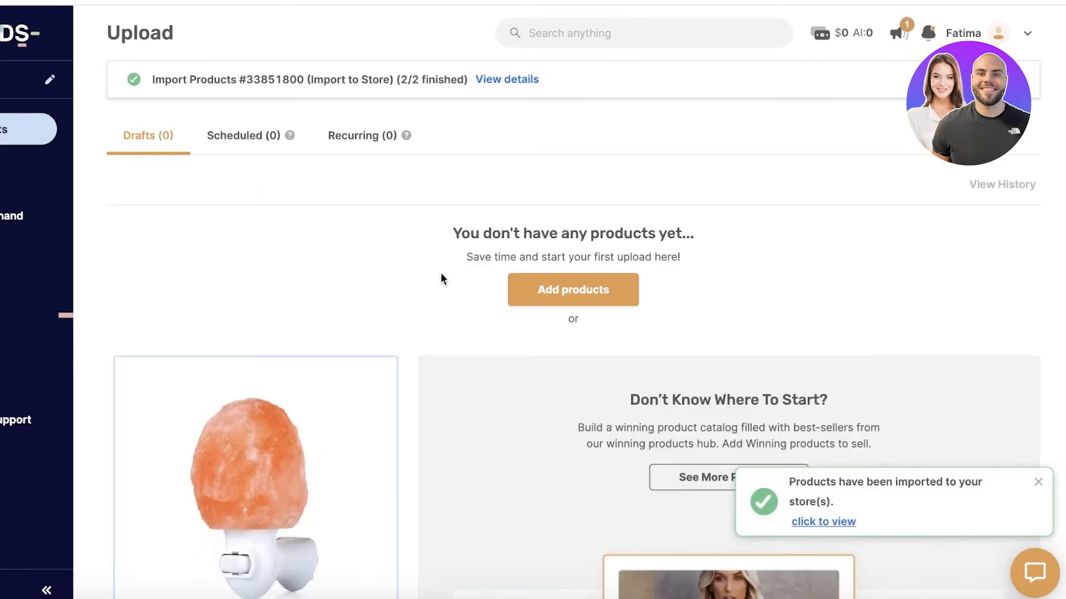
{"action": "scroll", "coordinate": [429, 435], "scroll_direction": "down", "scroll_amount": 1}
{"action": "scroll", "coordinate": [427, 434], "scroll_direction": "up", "scroll_amount": 1}
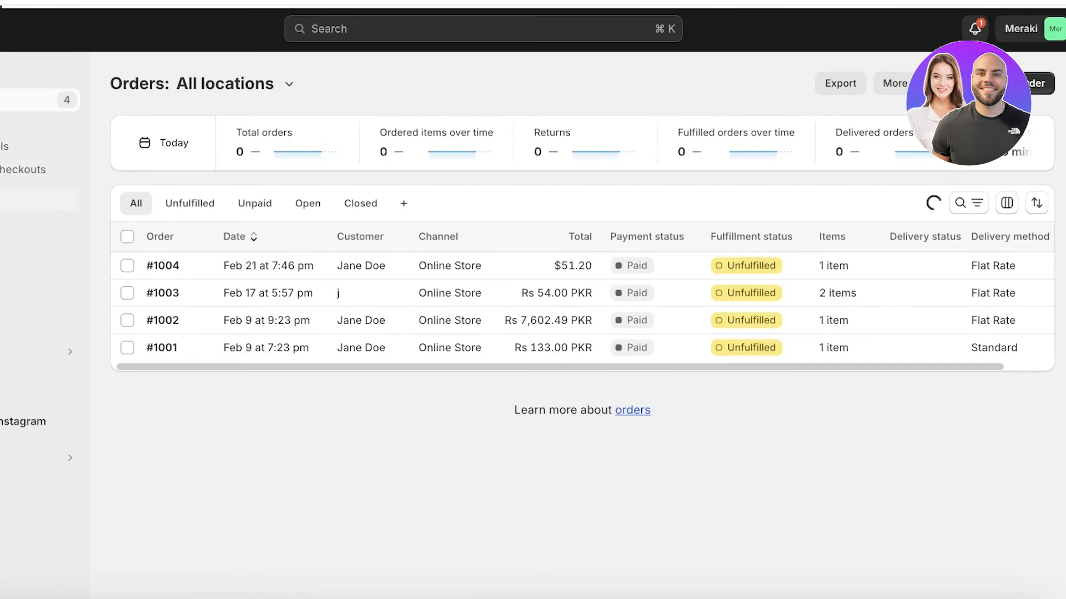
Step: Open the Shopify product list and preview the imported Animal Bunny romper's storefront page, examining its photos, price and options
{"action": "left_click", "coordinate": [67, 192]}
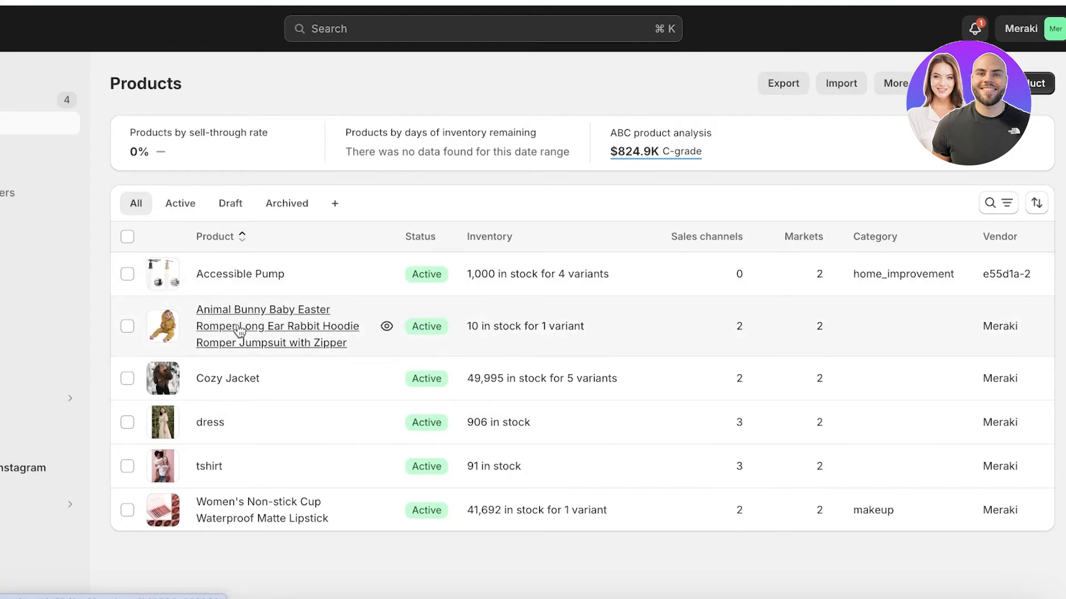
{"action": "left_click", "coordinate": [387, 327]}
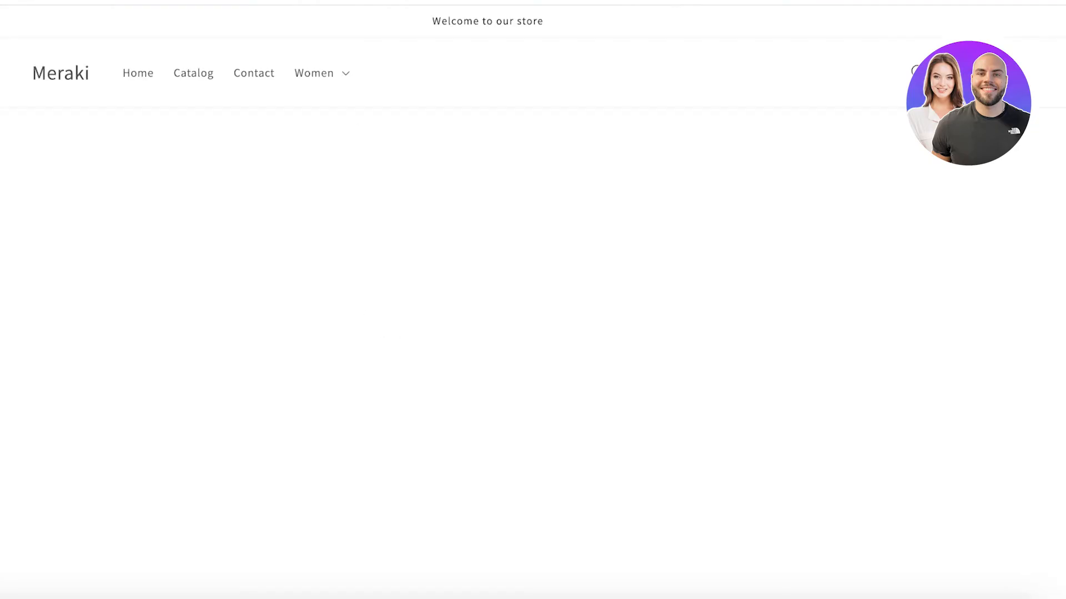
{"action": "scroll", "coordinate": [431, 191], "scroll_direction": "down", "scroll_amount": 3}
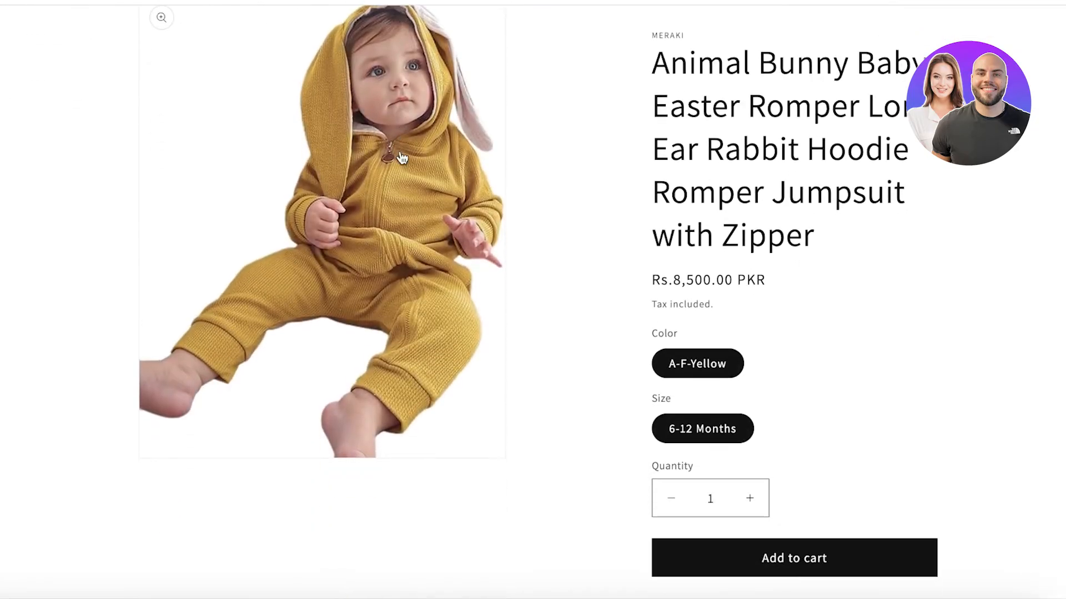
{"action": "scroll", "coordinate": [430, 191], "scroll_direction": "down", "scroll_amount": 6}
{"action": "scroll", "coordinate": [430, 192], "scroll_direction": "down", "scroll_amount": 5}
{"action": "scroll", "coordinate": [752, 183], "scroll_direction": "down", "scroll_amount": 7}
{"action": "scroll", "coordinate": [752, 186], "scroll_direction": "up", "scroll_amount": 13}
{"action": "scroll", "coordinate": [747, 178], "scroll_direction": "up", "scroll_amount": 2}
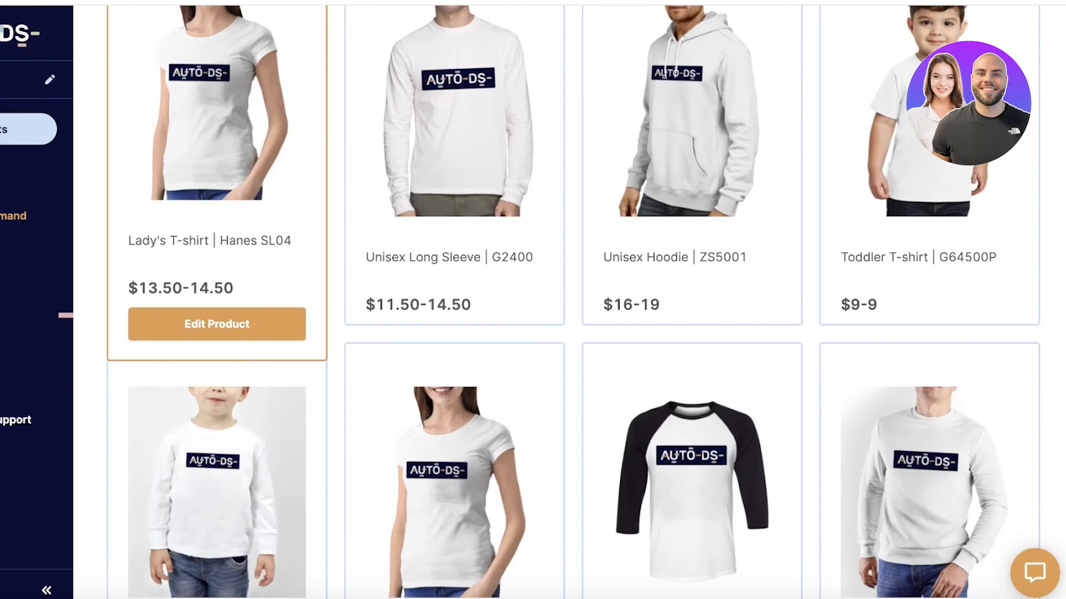
Step: Switch to AutoDS and open the Animal Bunny romper from the store's products for editing
{"action": "left_click", "coordinate": [5, 256]}
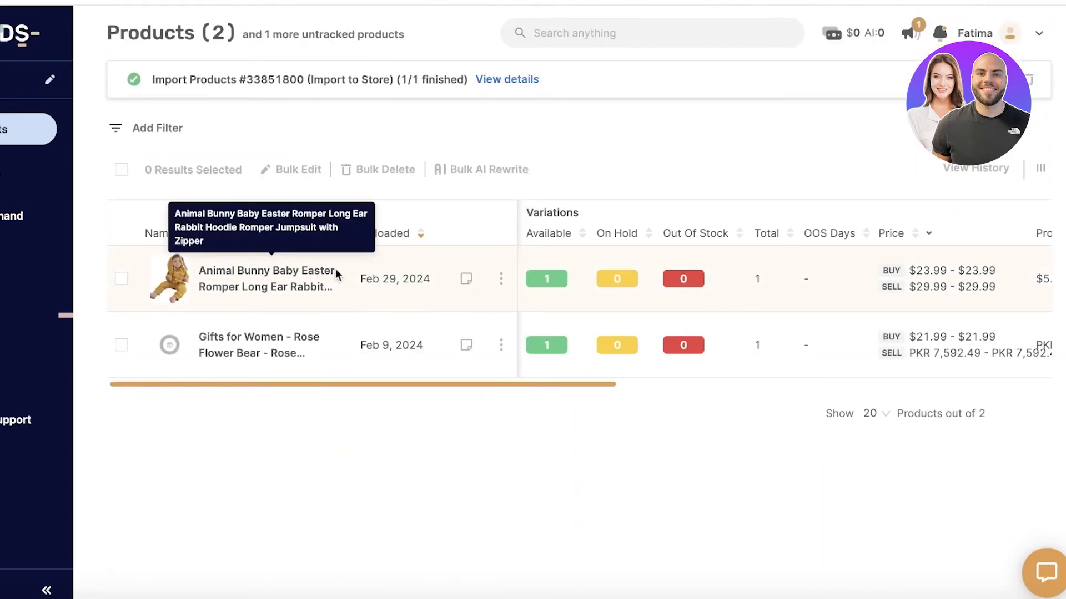
{"action": "left_click", "coordinate": [500, 279]}
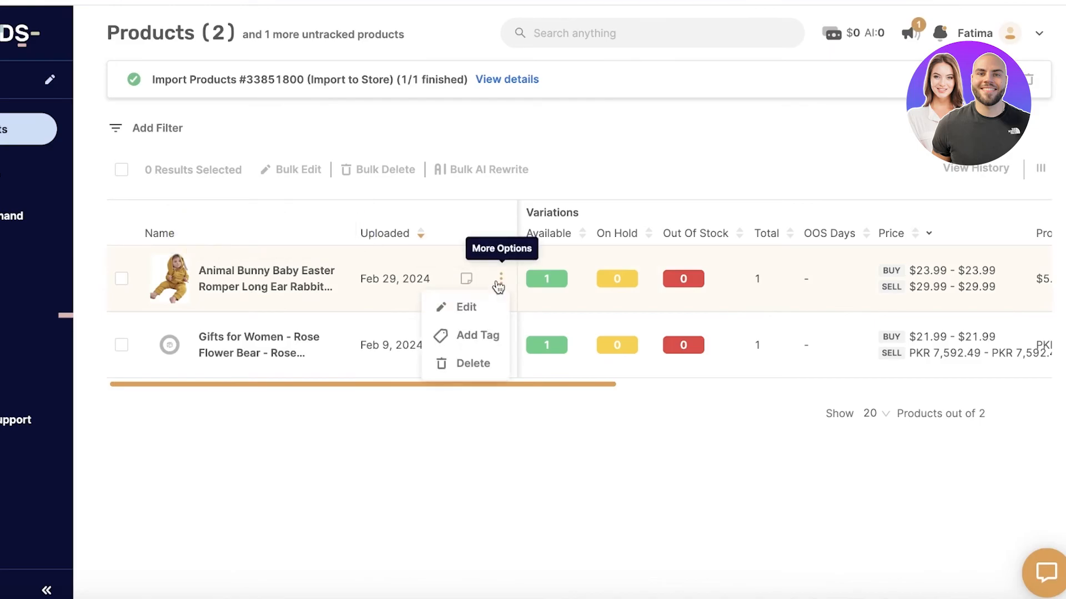
{"action": "left_click", "coordinate": [467, 308]}
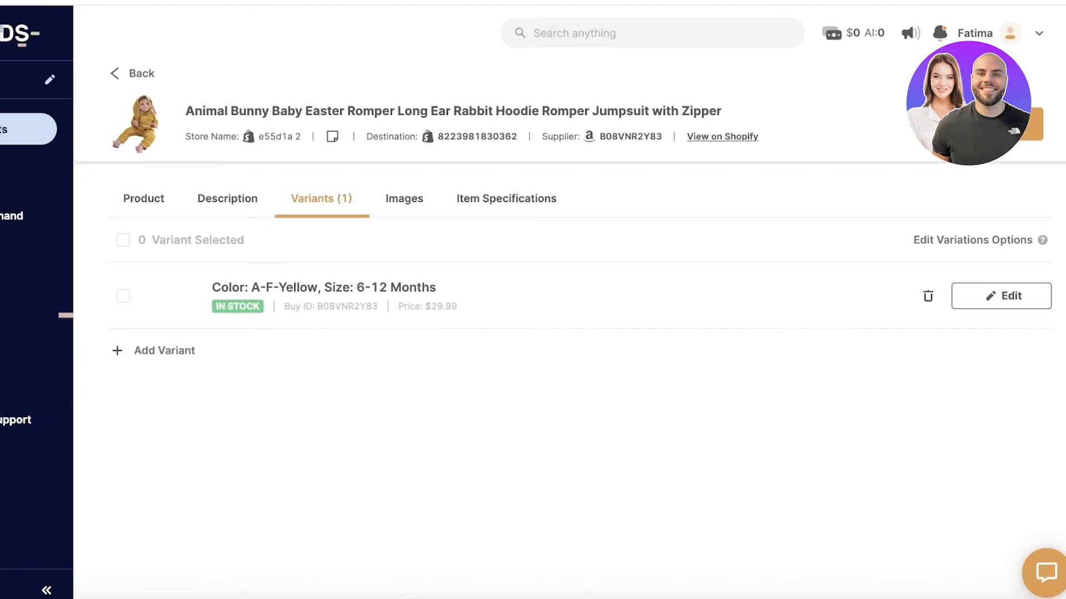
Step: Try a sell price of $50 for the romper's A-F-Yellow, 6-12 Months variant, review the pricing options and close without saving
{"action": "left_click", "coordinate": [1033, 296]}
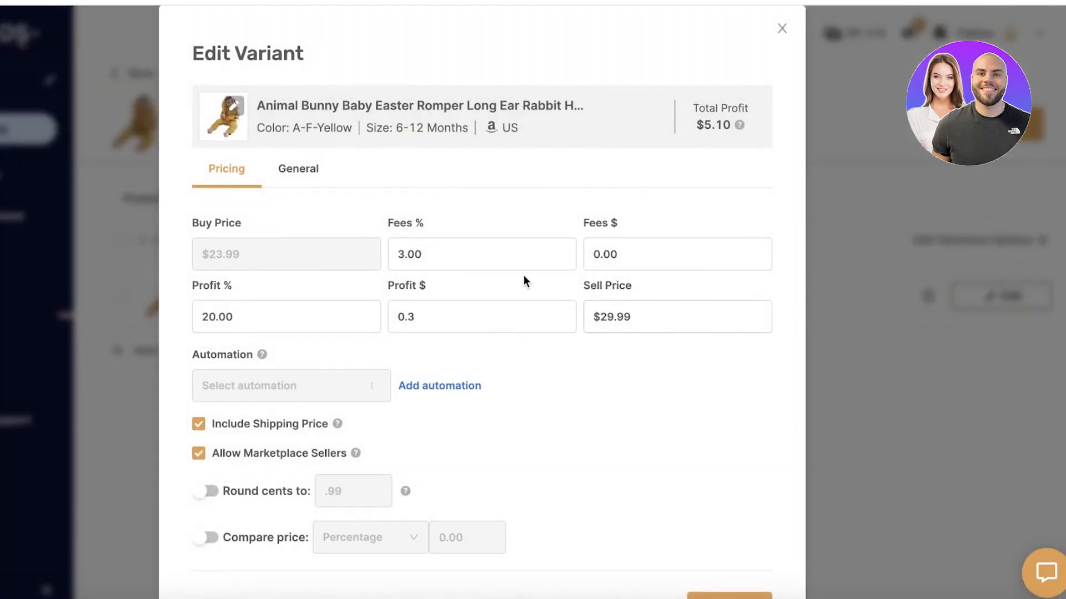
{"action": "scroll", "coordinate": [485, 257], "scroll_direction": "down", "scroll_amount": 1}
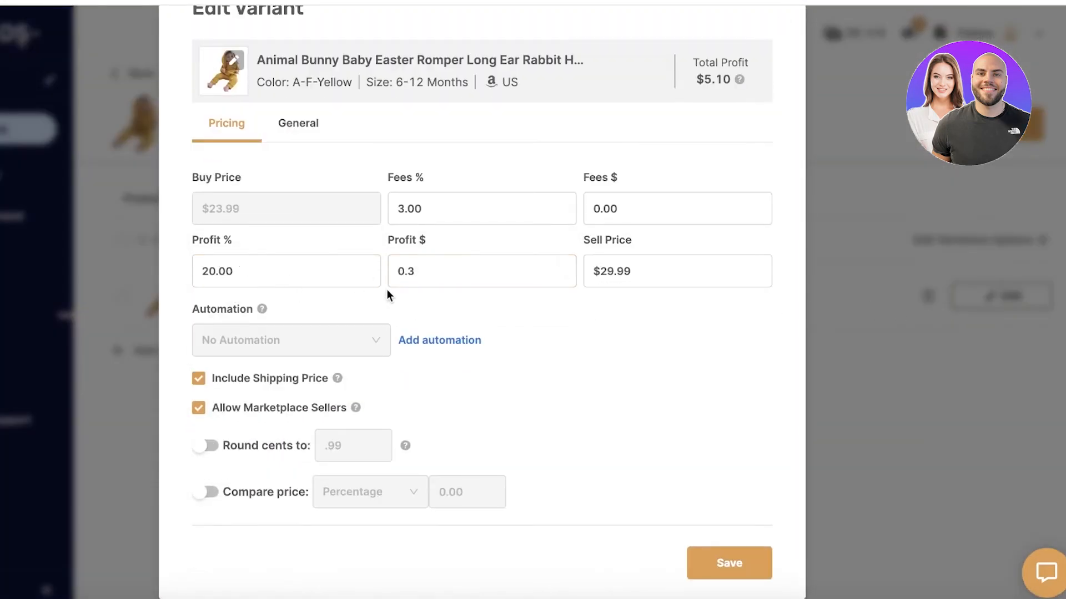
{"action": "left_click", "coordinate": [630, 264]}
{"action": "type", "text": "5"}
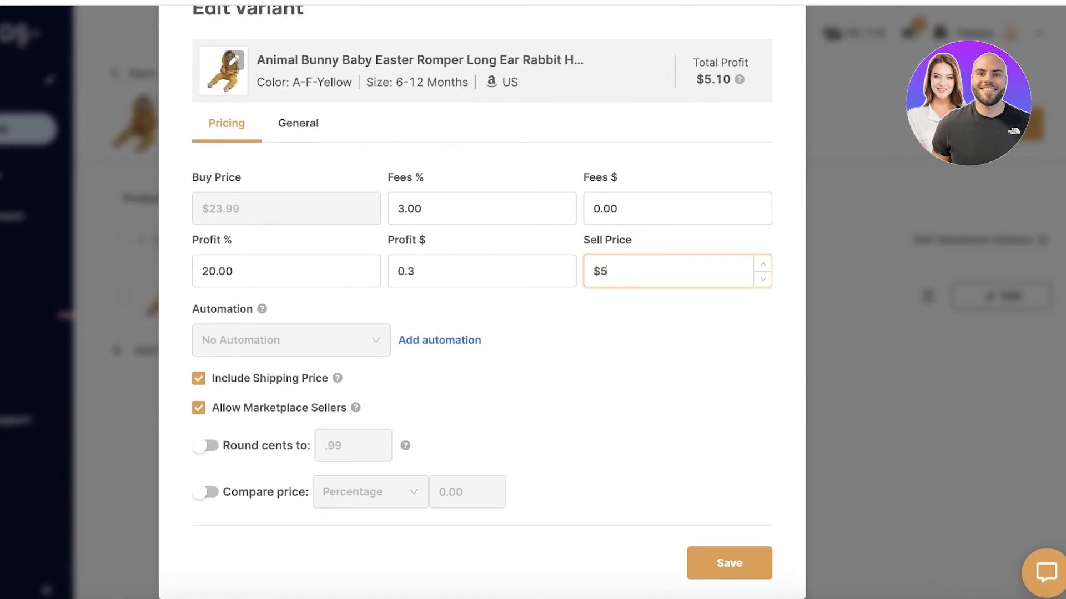
{"action": "type", "text": "0"}
{"action": "left_click", "coordinate": [633, 346]}
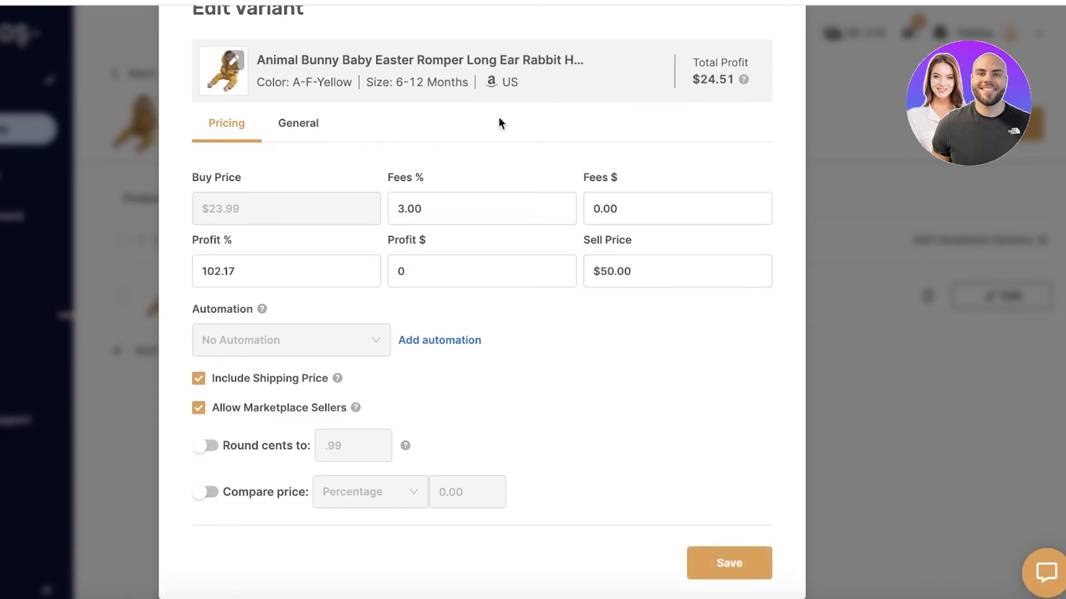
{"action": "scroll", "coordinate": [282, 340], "scroll_direction": "down", "scroll_amount": 1}
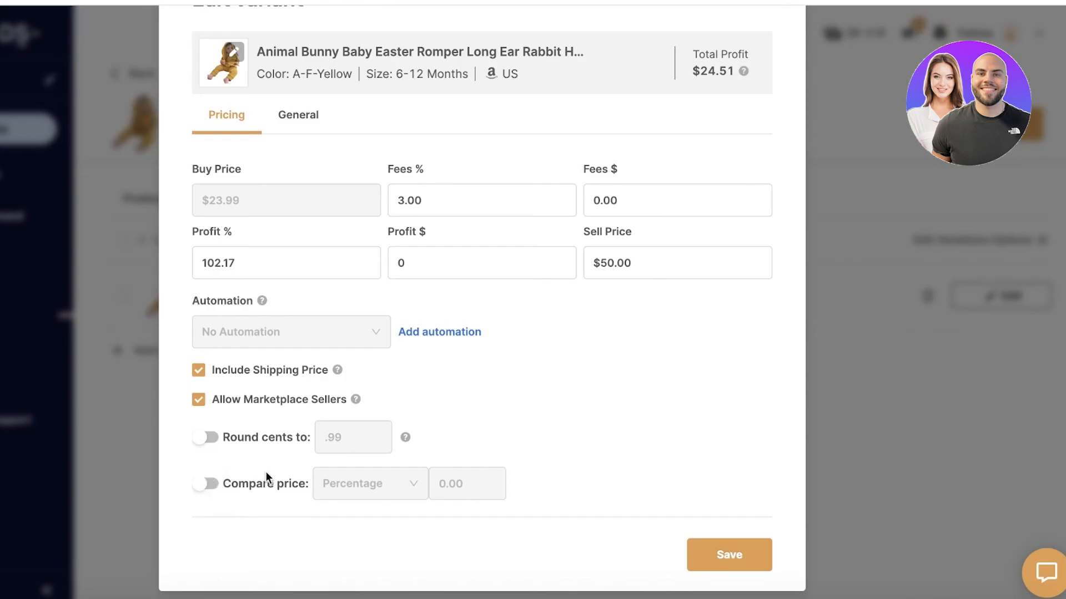
{"action": "scroll", "coordinate": [257, 435], "scroll_direction": "up", "scroll_amount": 2}
{"action": "left_click", "coordinate": [783, 28]}
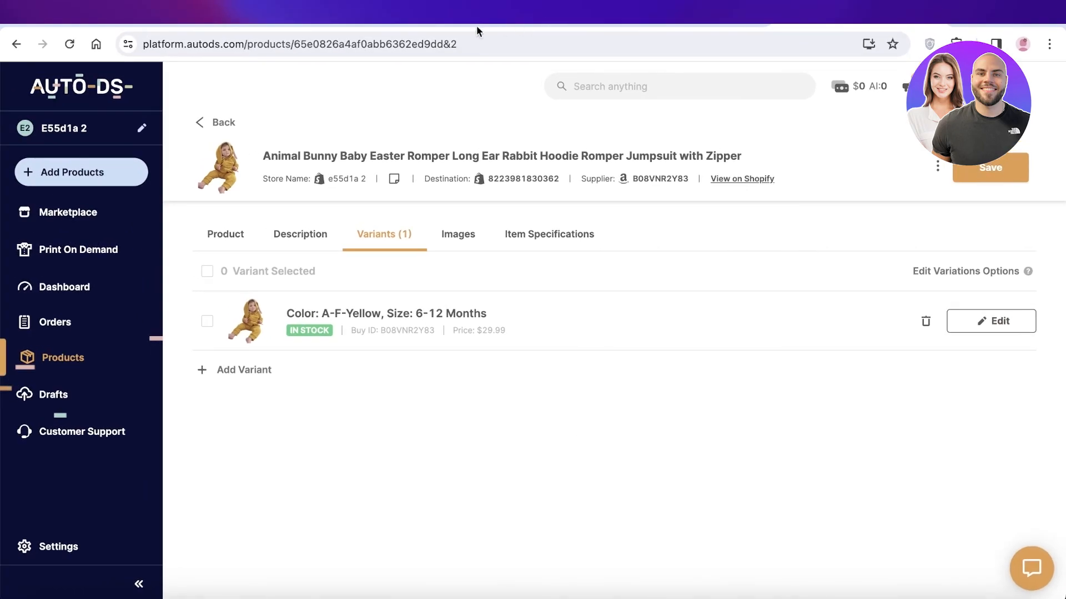
Step: Switch to the product list in the Shopify admin
{"action": "left_click", "coordinate": [381, 24]}
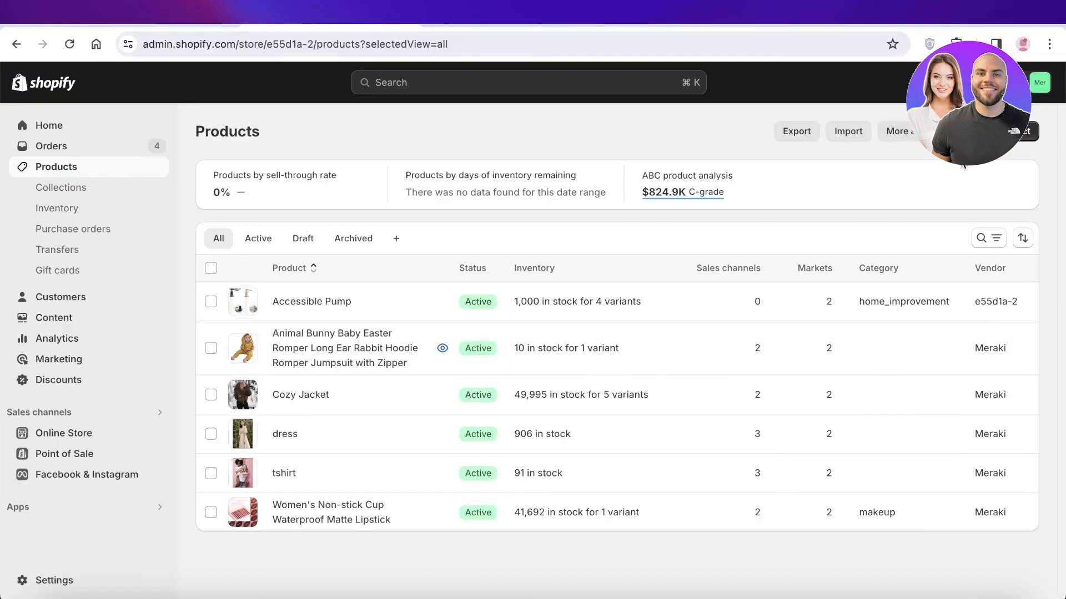